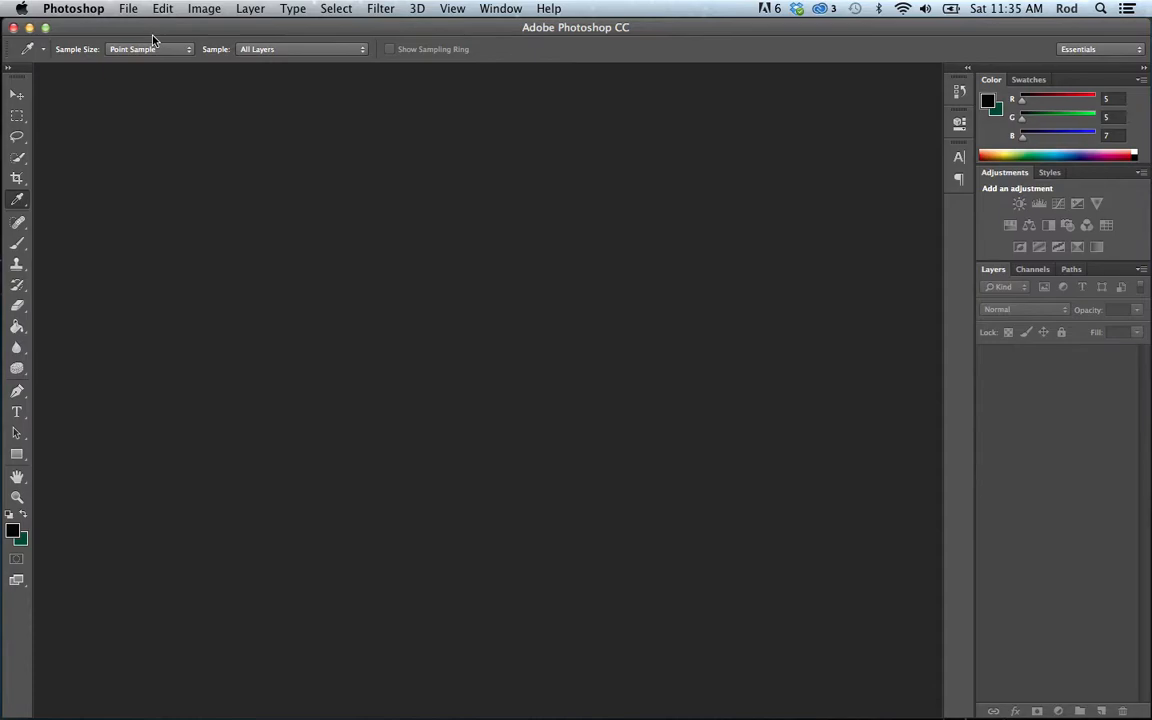
Step: Open the image jaguar_in_amazon_rainforest-wide.jpg from the Desktop
left_click(130, 9)
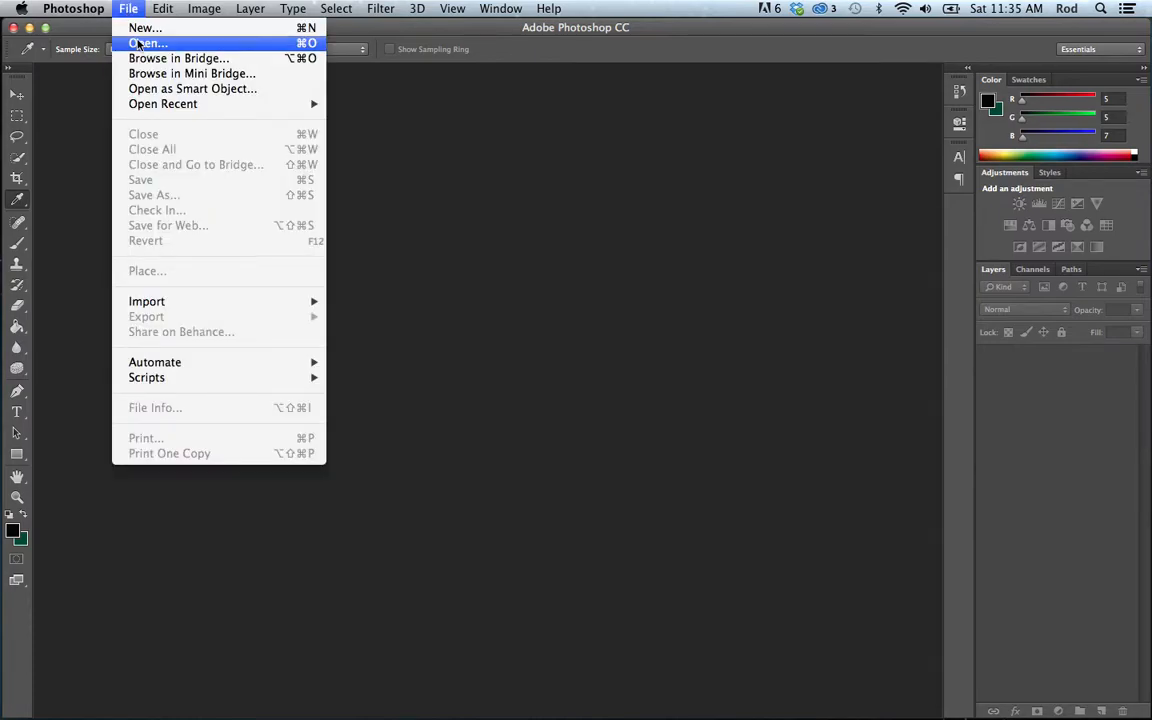
left_click(140, 44)
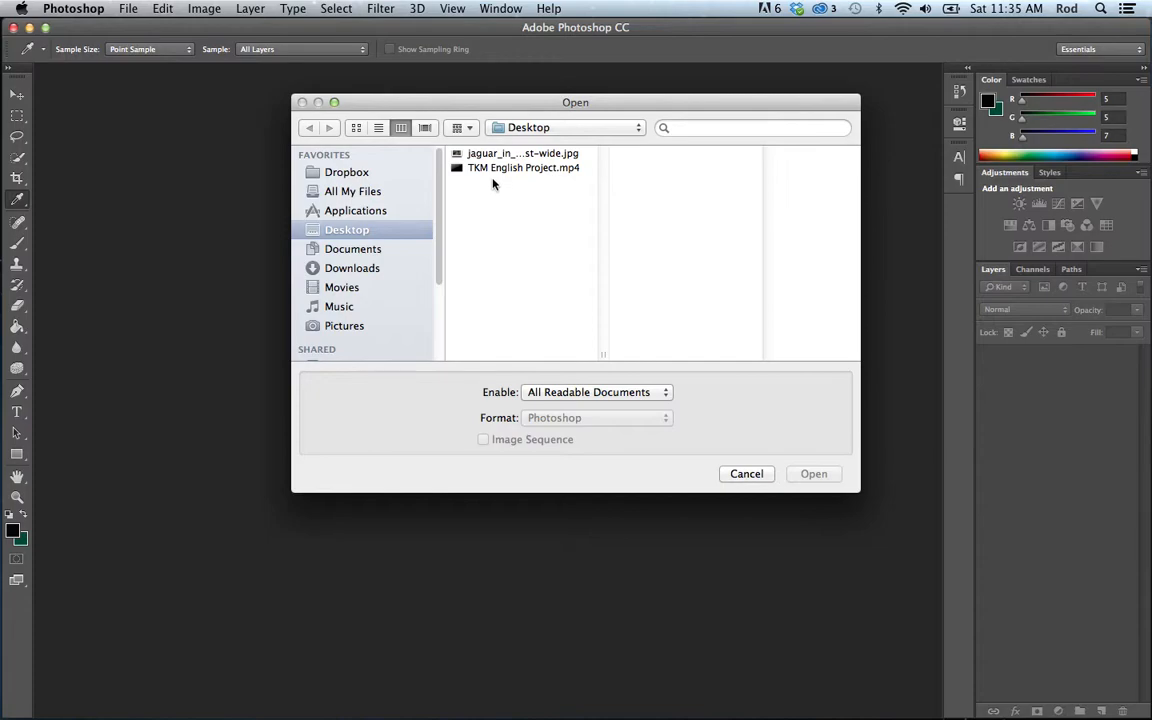
left_click(505, 155)
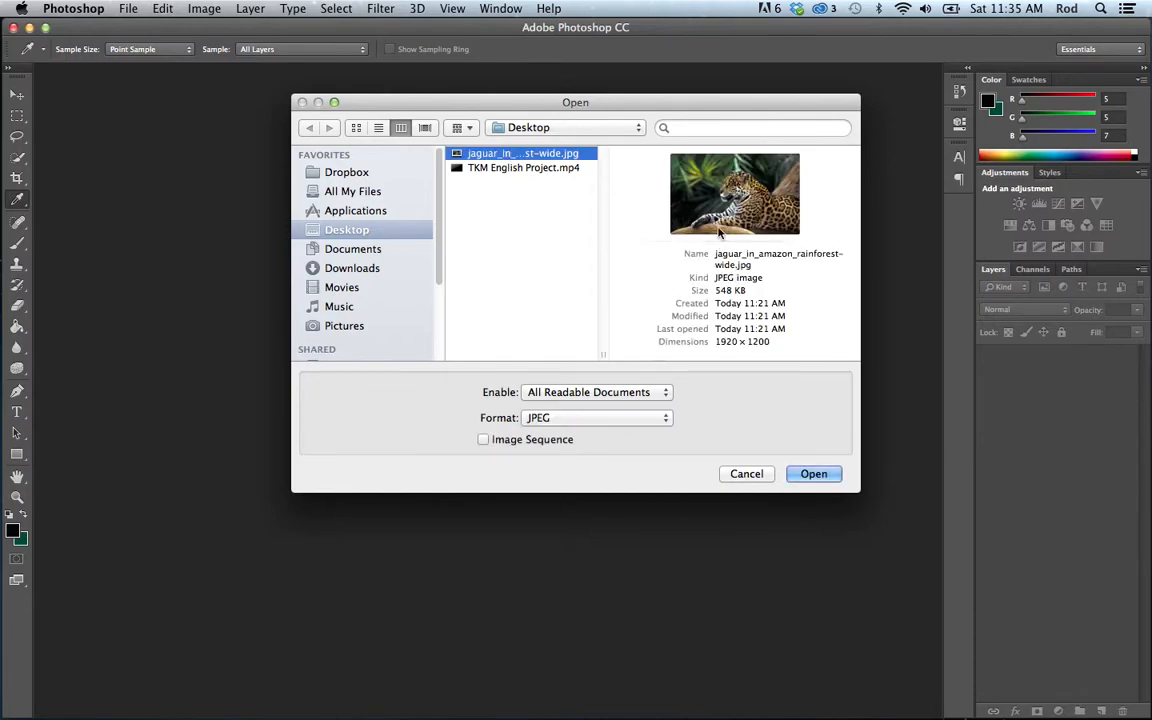
left_click(820, 474)
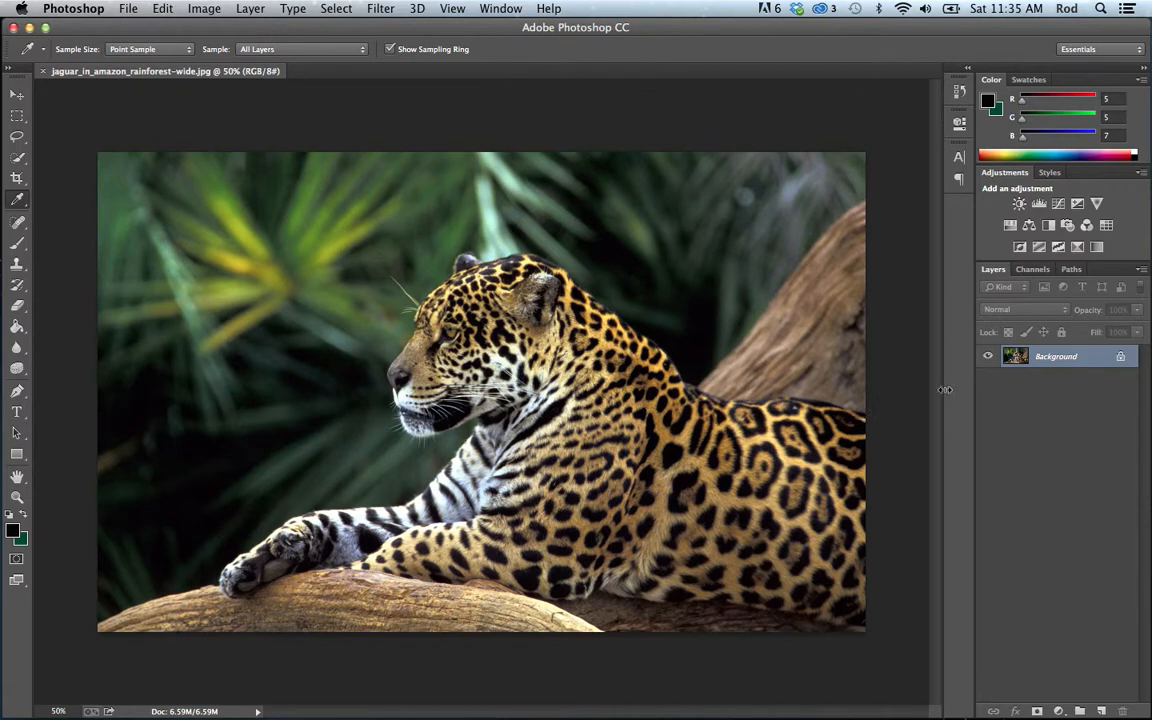
Step: Try to move the locked Background layer with the Move tool
left_click(18, 94)
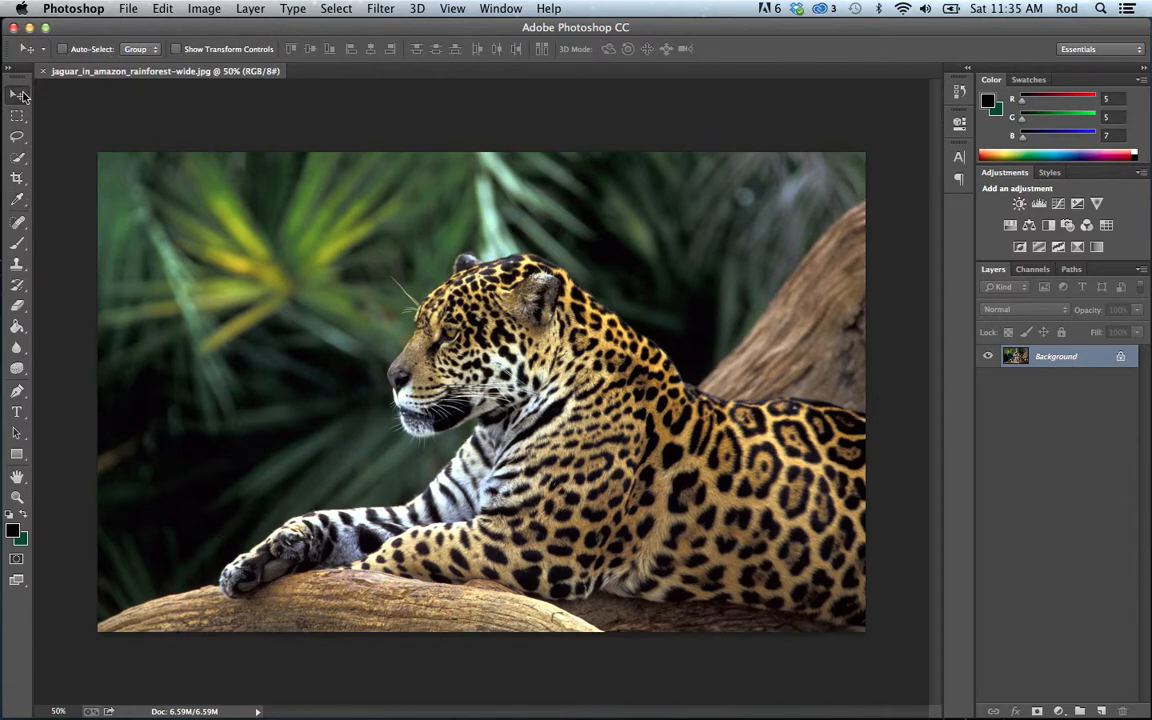
left_click(480, 401)
left_click_drag(527, 201, 711, 201)
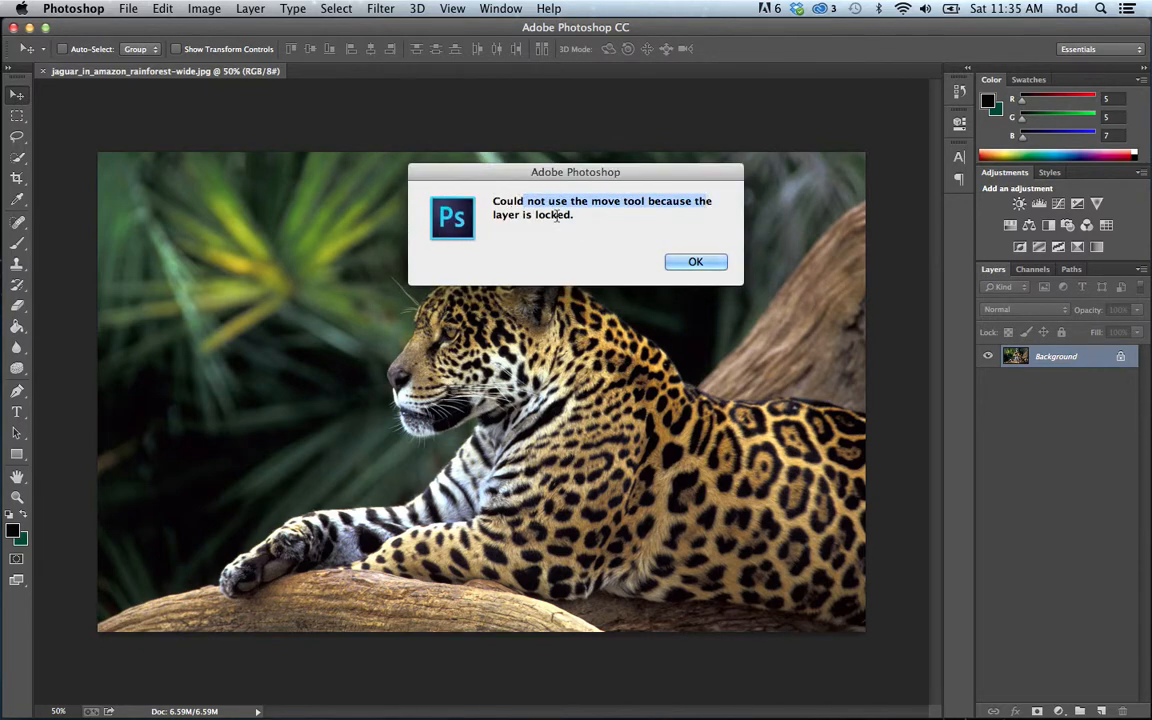
key("Return")
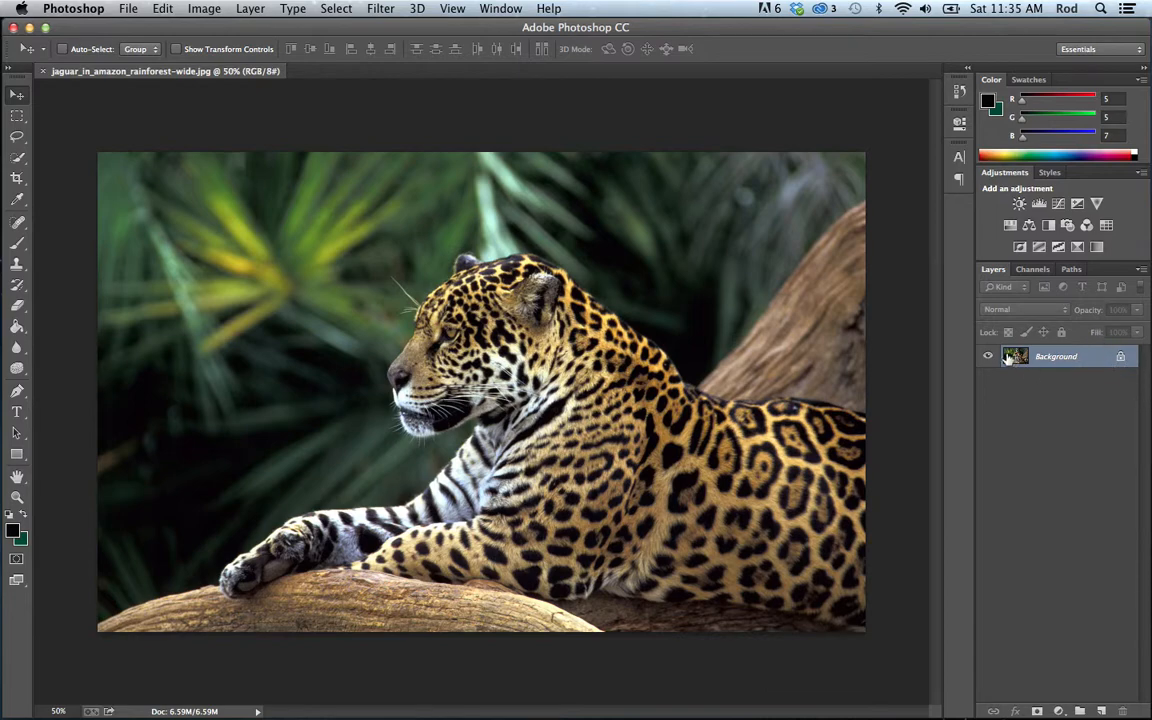
Step: Convert the locked Background into a normal layer named Jaguar and test moving it
double_click(1121, 358)
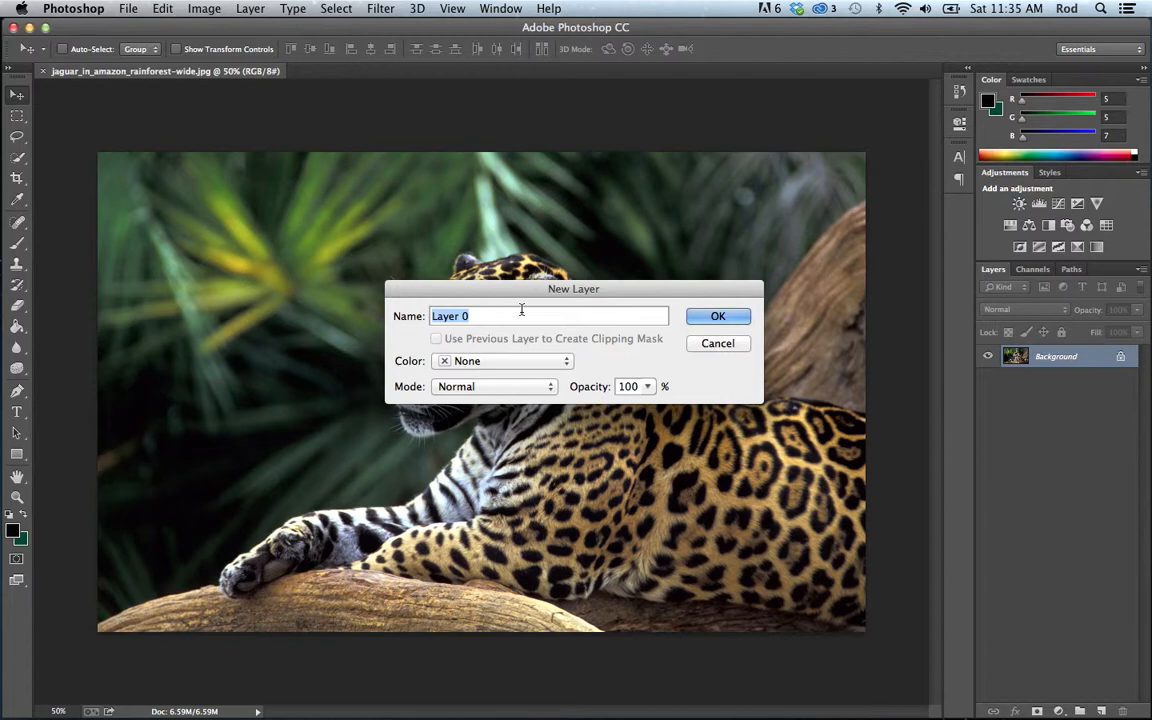
type("Jaguar")
left_click(737, 316)
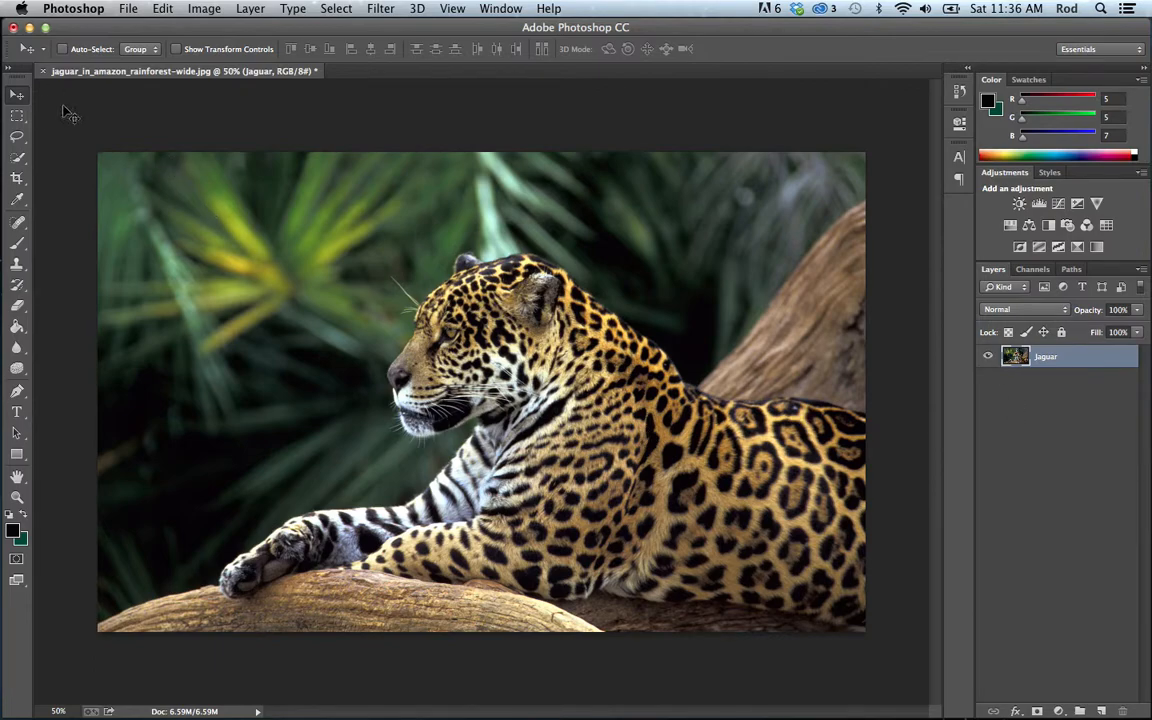
left_click_drag(489, 322, 506, 389)
Step: Select a rectangular area around the jaguar's head and shoulders with the Rectangular Marquee tool
key("m")
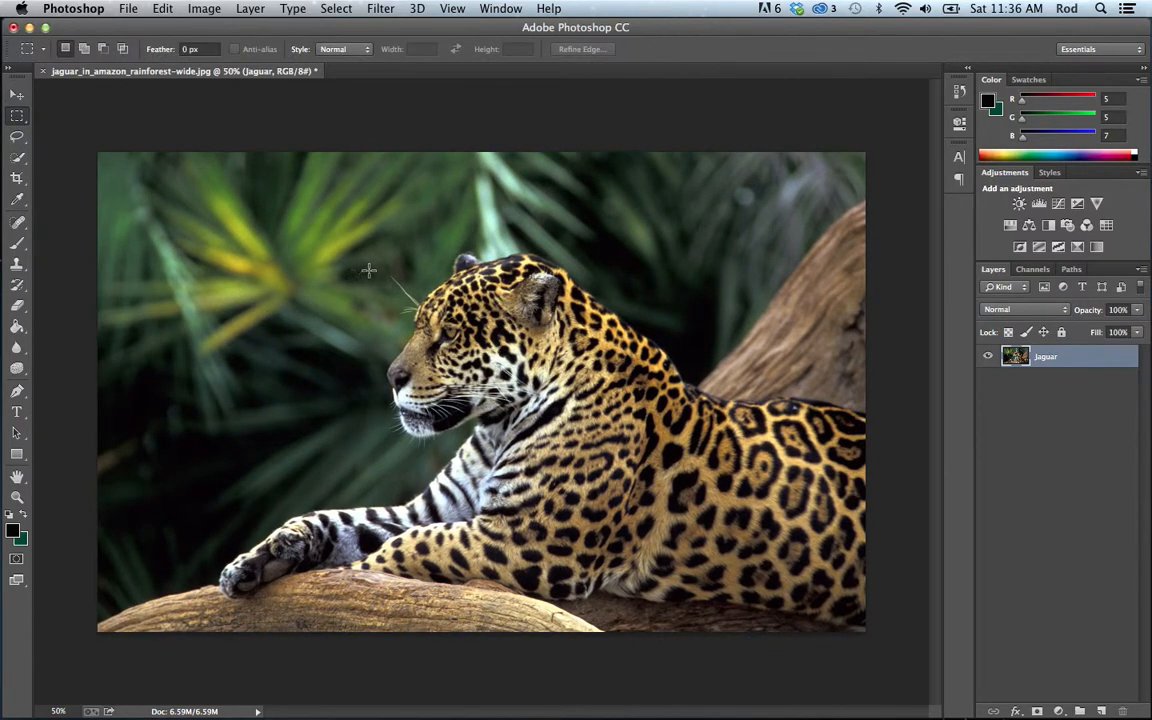
left_click_drag(334, 203, 749, 462)
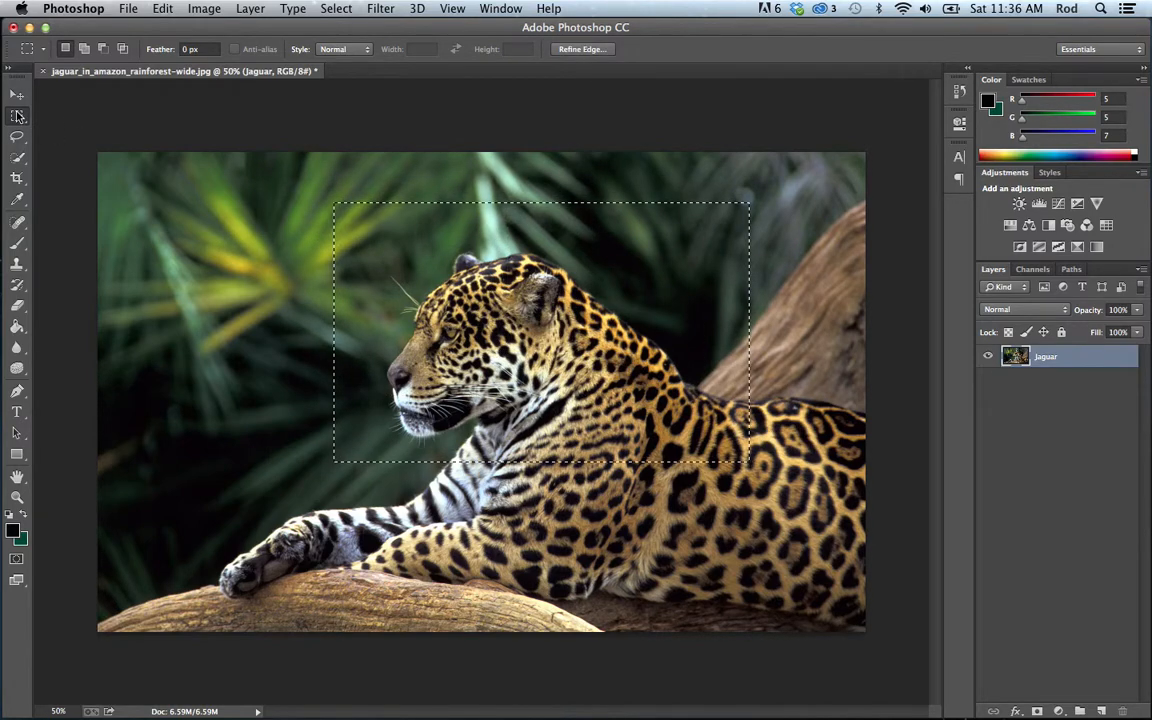
left_click(17, 116)
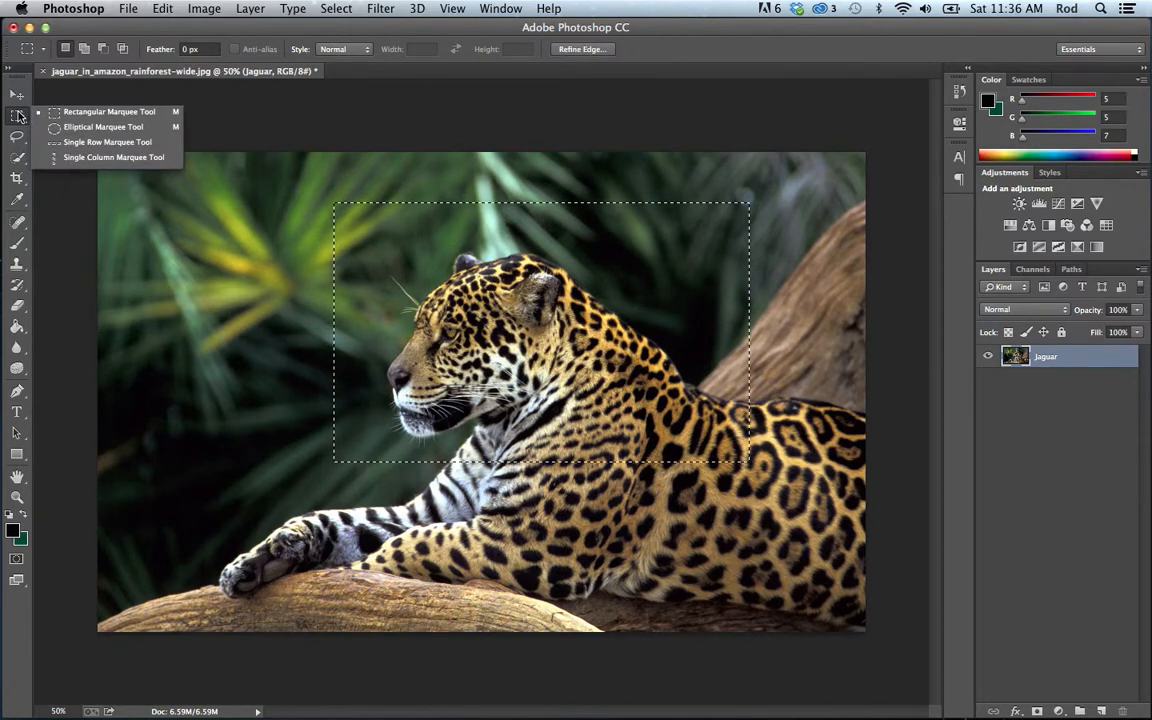
left_click(130, 117)
left_click(17, 94)
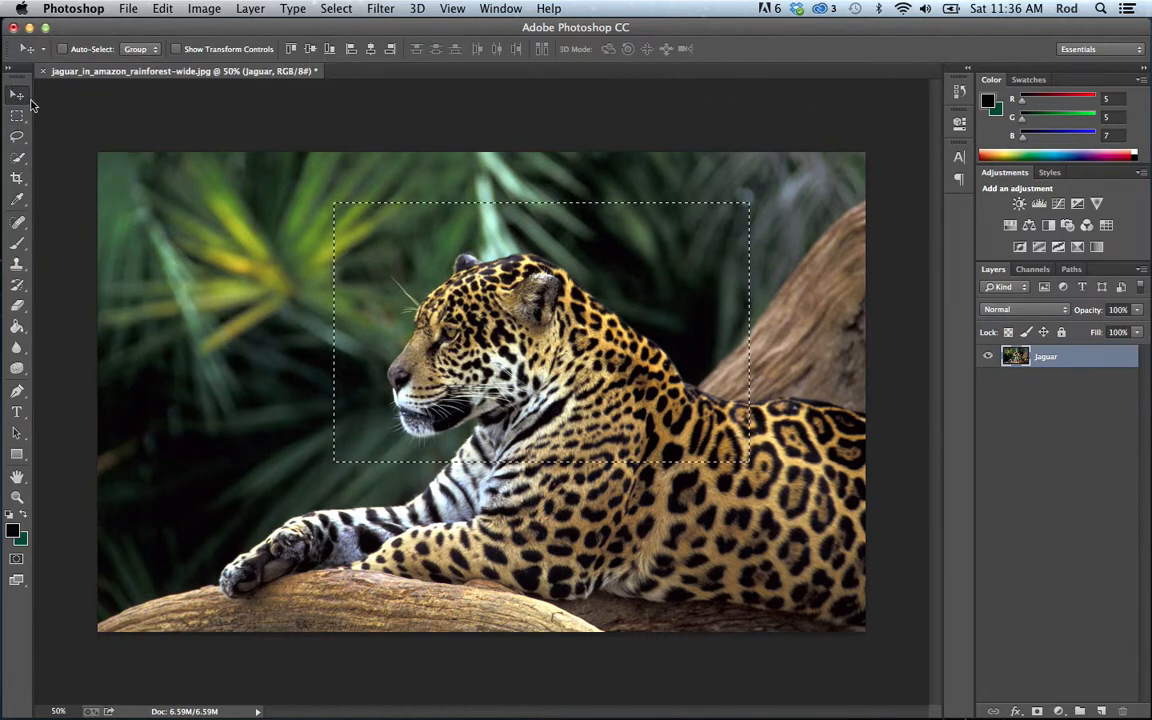
key("m")
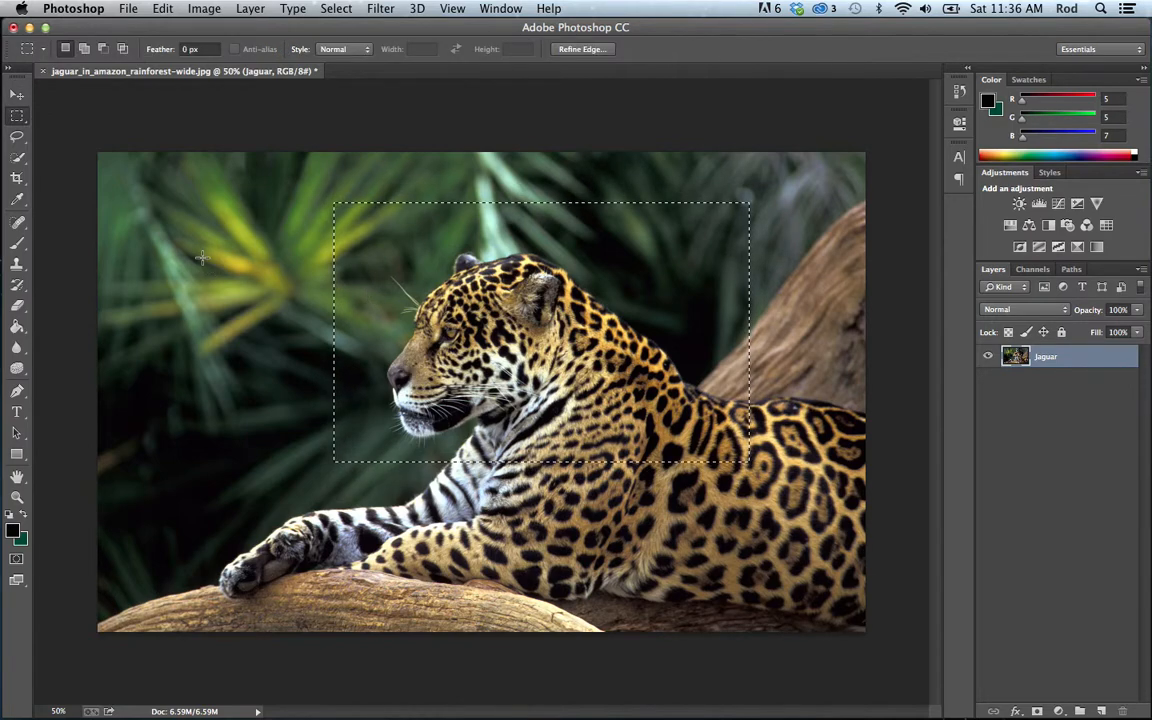
Step: Try moving a wider rectangular selection around the jaguar's head and shoulders, undoing the move and deselecting
left_click_drag(236, 182, 786, 462)
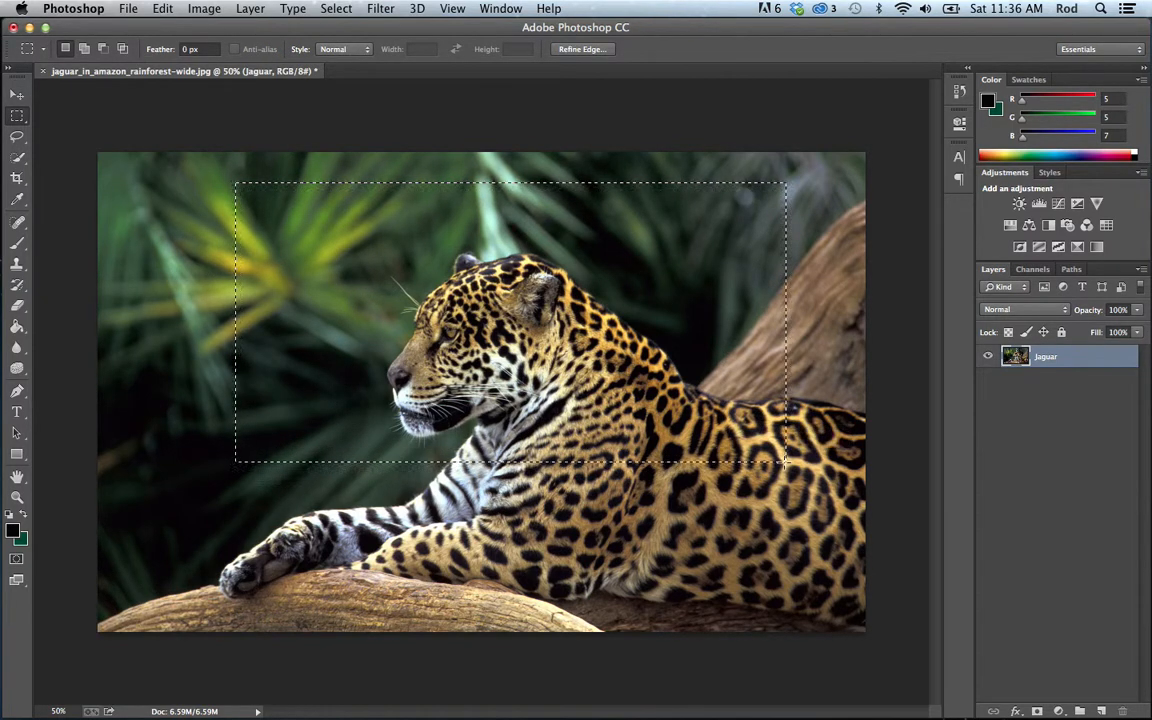
left_click(18, 95)
mouse_move(529, 331)
left_mouse_down()
mouse_move(589, 369)
mouse_move(438, 290)
mouse_move(550, 456)
mouse_move(493, 303)
mouse_move(434, 359)
mouse_move(548, 322)
mouse_move(524, 337)
left_mouse_up()
key("super+z")
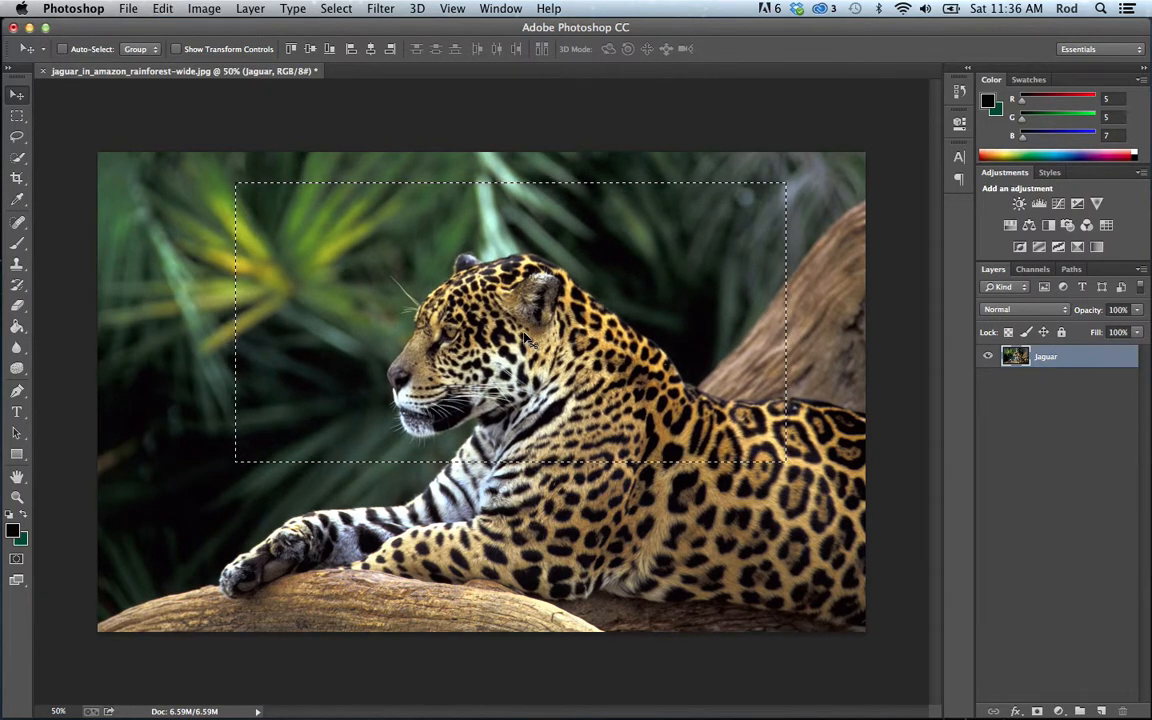
key("super+d")
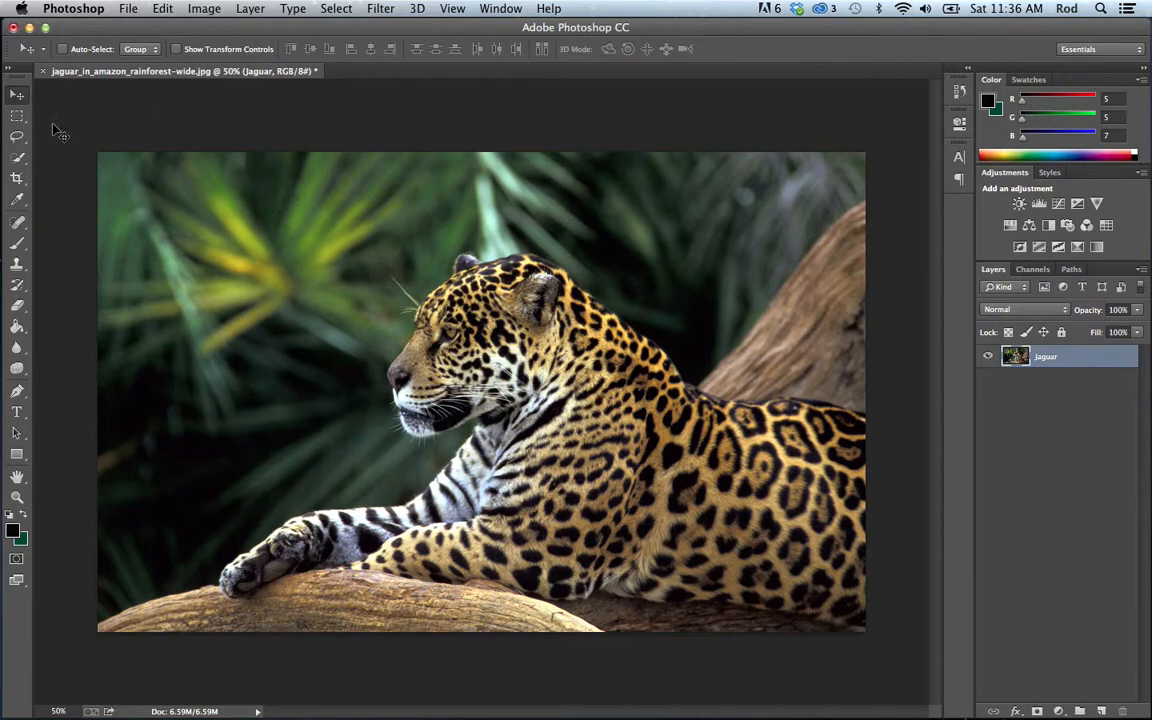
Step: Try moving an Elliptical Marquee selection around the jaguar's head and shoulders, undoing the move and deselecting
left_click(17, 118)
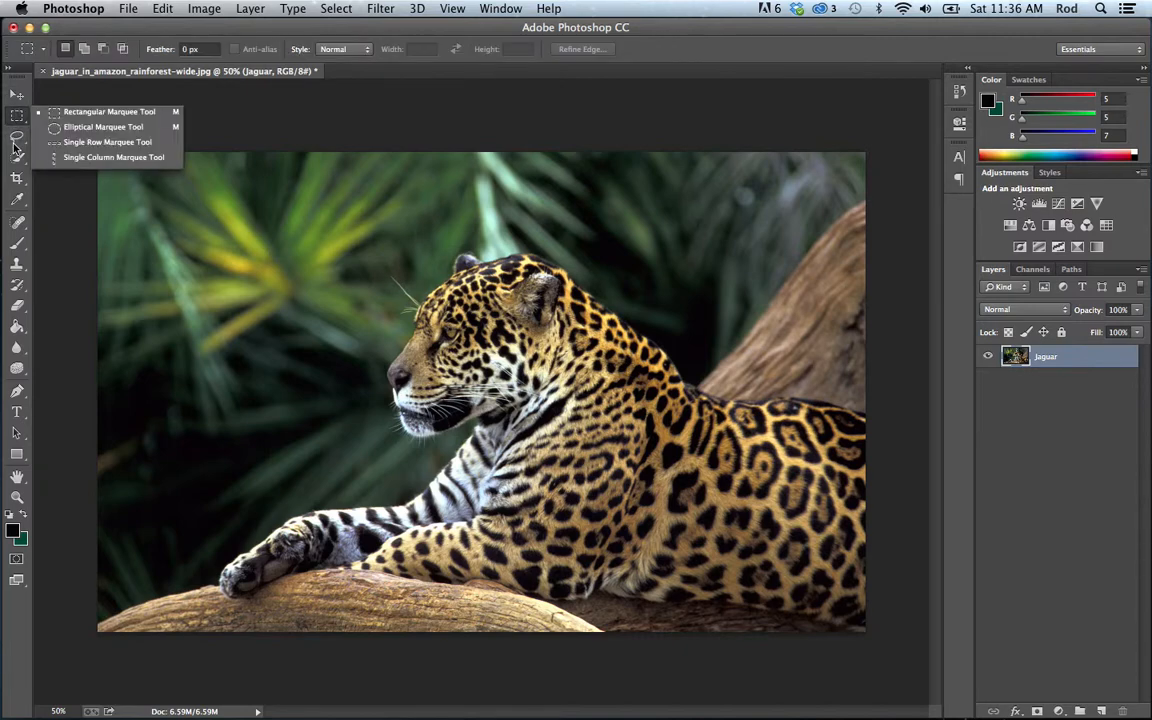
left_click(96, 129)
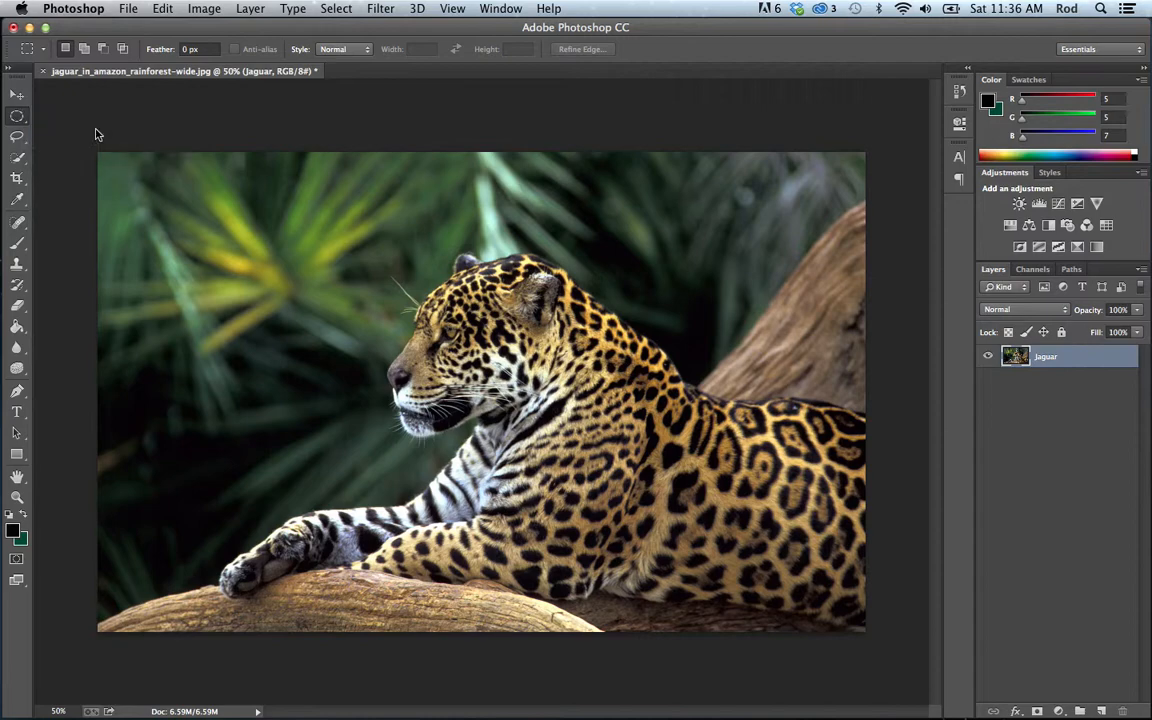
left_click_drag(277, 201, 750, 483)
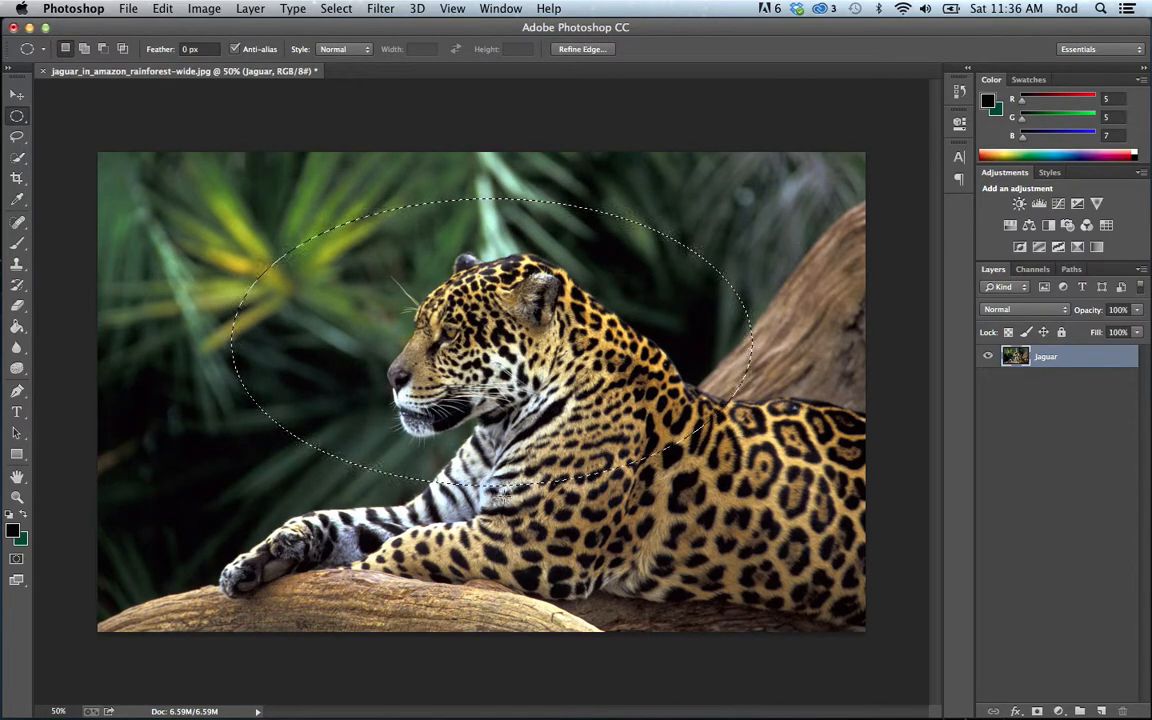
left_click(17, 95)
left_click_drag(445, 317, 440, 343)
key("super+z")
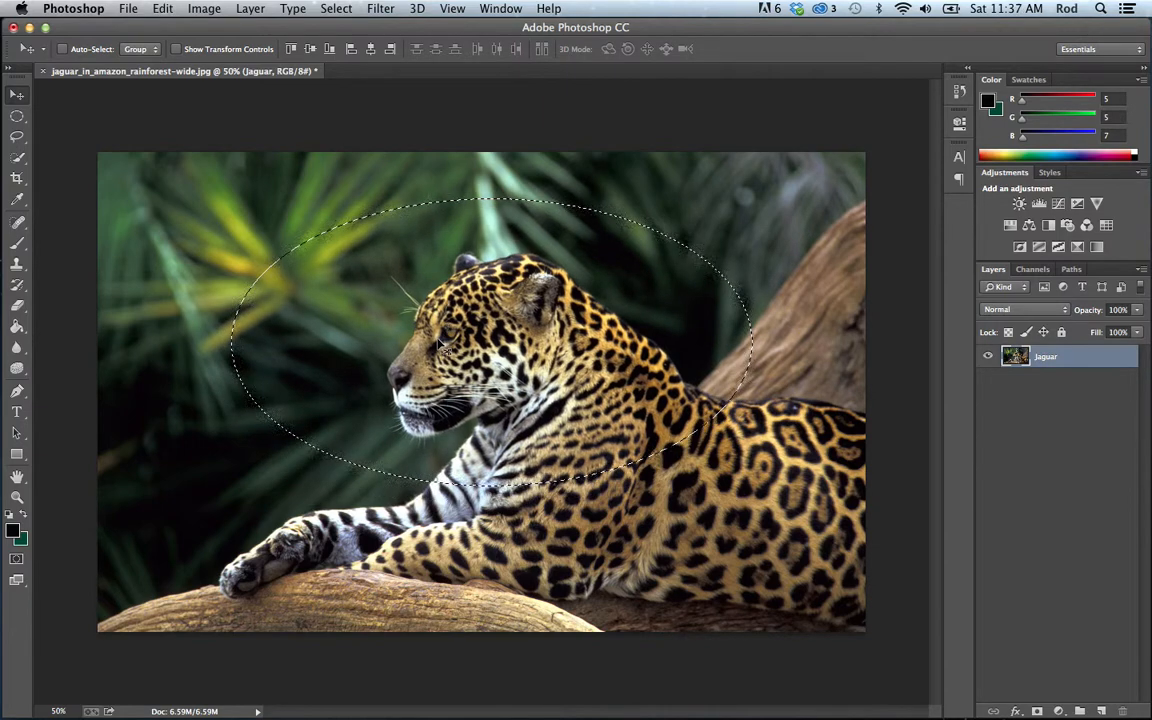
key("super+d")
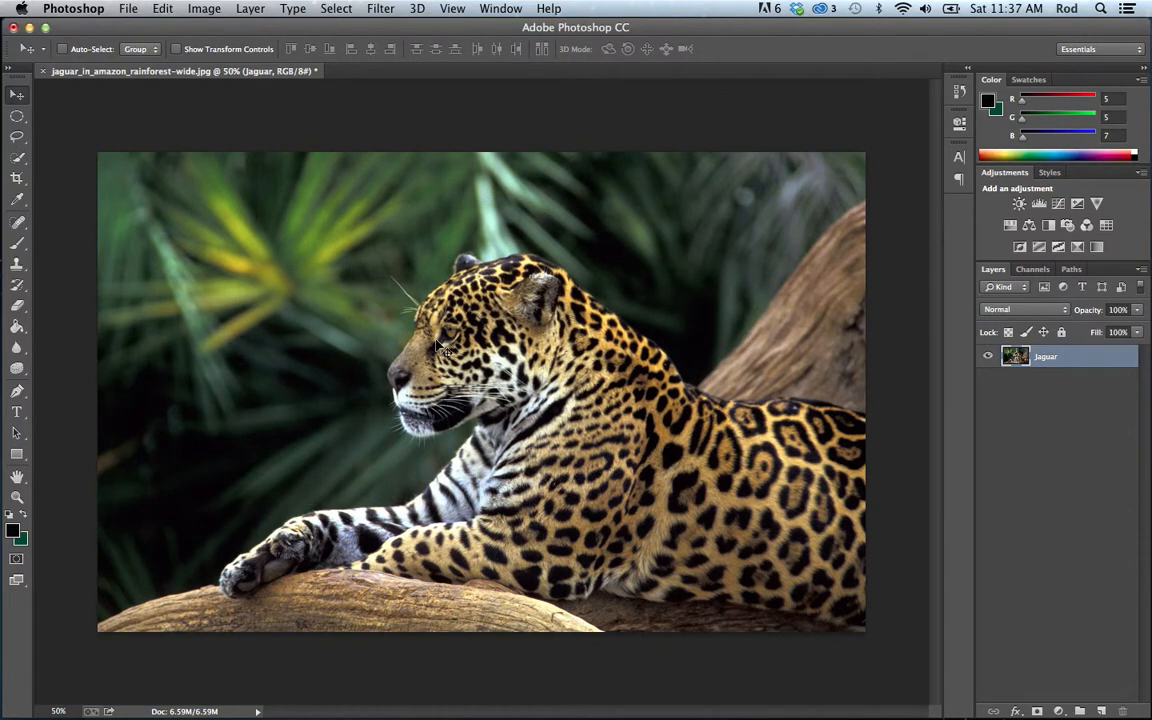
Step: Try moving a freehand Lasso selection of irregular shape across the jaguar's body, undoing the move and deselecting
left_click_drag(17, 116, 60, 106)
left_click(19, 138)
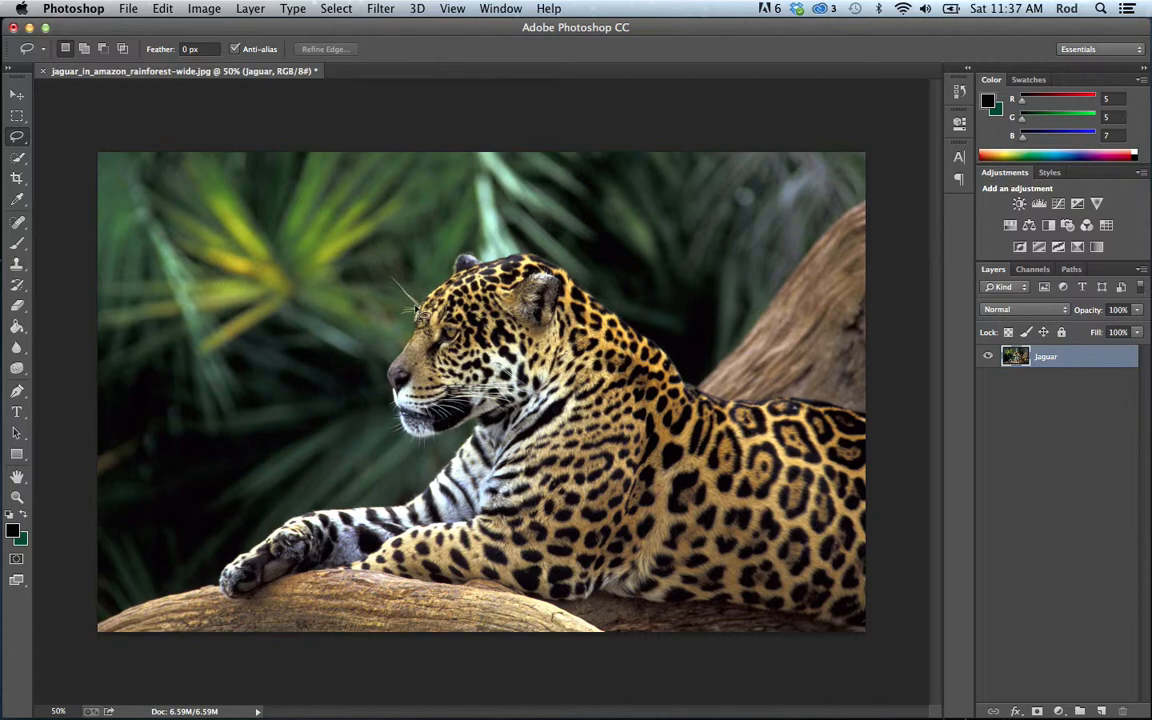
mouse_move(365, 305)
left_mouse_down()
mouse_move(247, 236)
mouse_move(269, 183)
mouse_move(399, 173)
mouse_move(620, 188)
mouse_move(716, 257)
mouse_move(744, 478)
mouse_move(595, 630)
mouse_move(382, 588)
mouse_move(271, 500)
mouse_move(242, 446)
mouse_move(293, 405)
mouse_move(544, 389)
mouse_move(476, 282)
mouse_move(362, 322)
left_mouse_up()
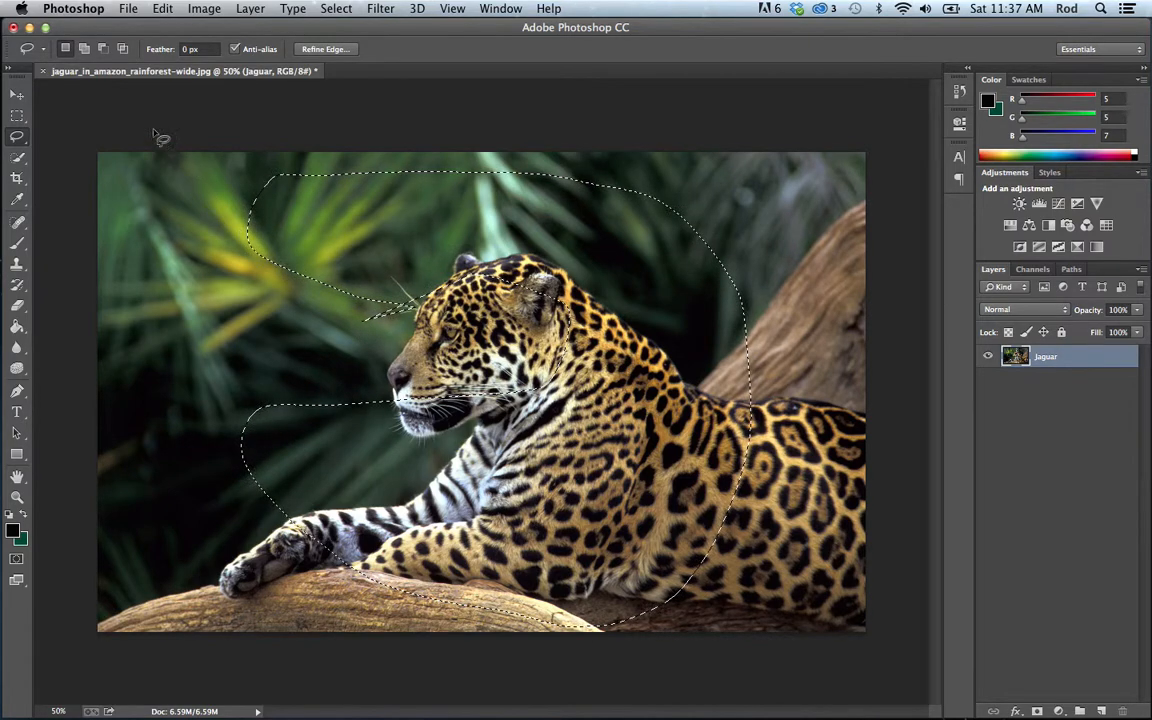
left_click(17, 95)
mouse_move(632, 328)
left_mouse_down()
mouse_move(464, 331)
mouse_move(451, 215)
mouse_move(599, 384)
mouse_move(560, 290)
mouse_move(598, 300)
left_mouse_up()
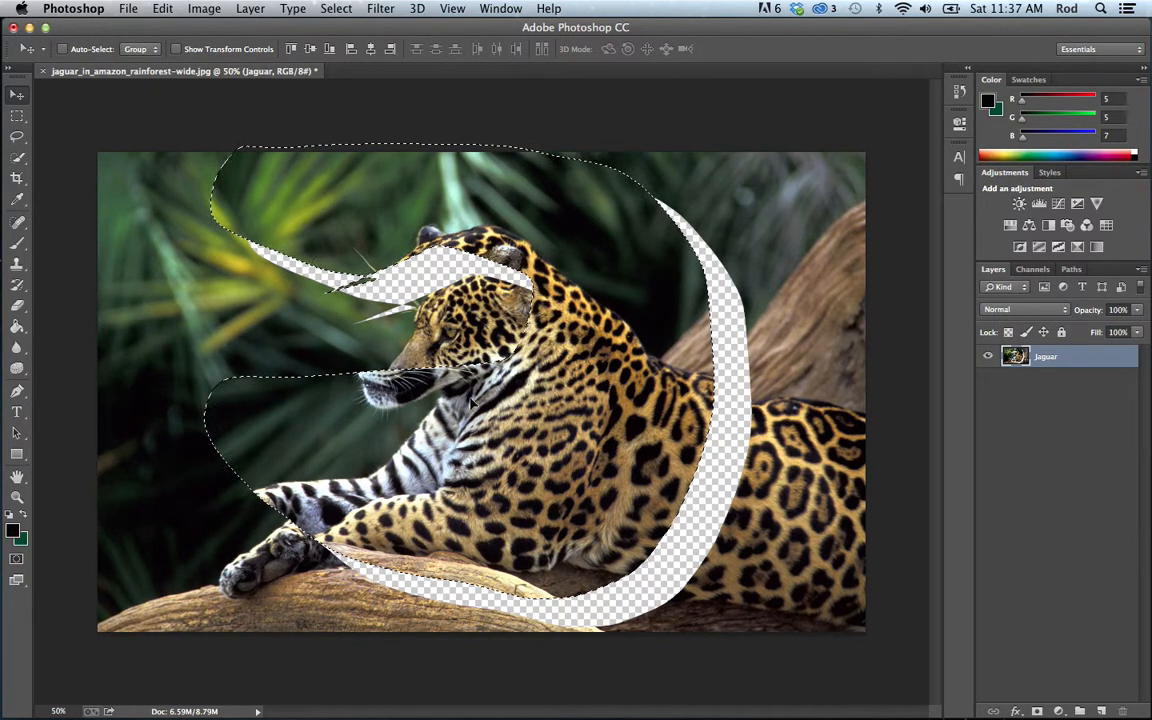
key("super+z")
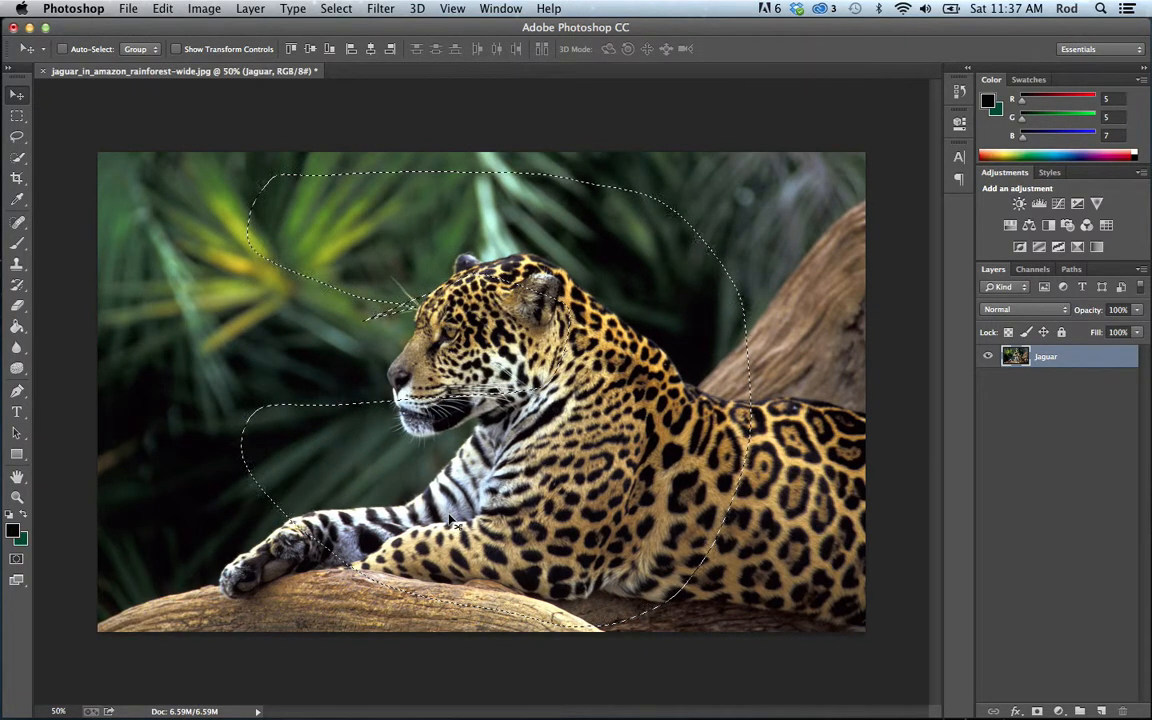
key("super+d")
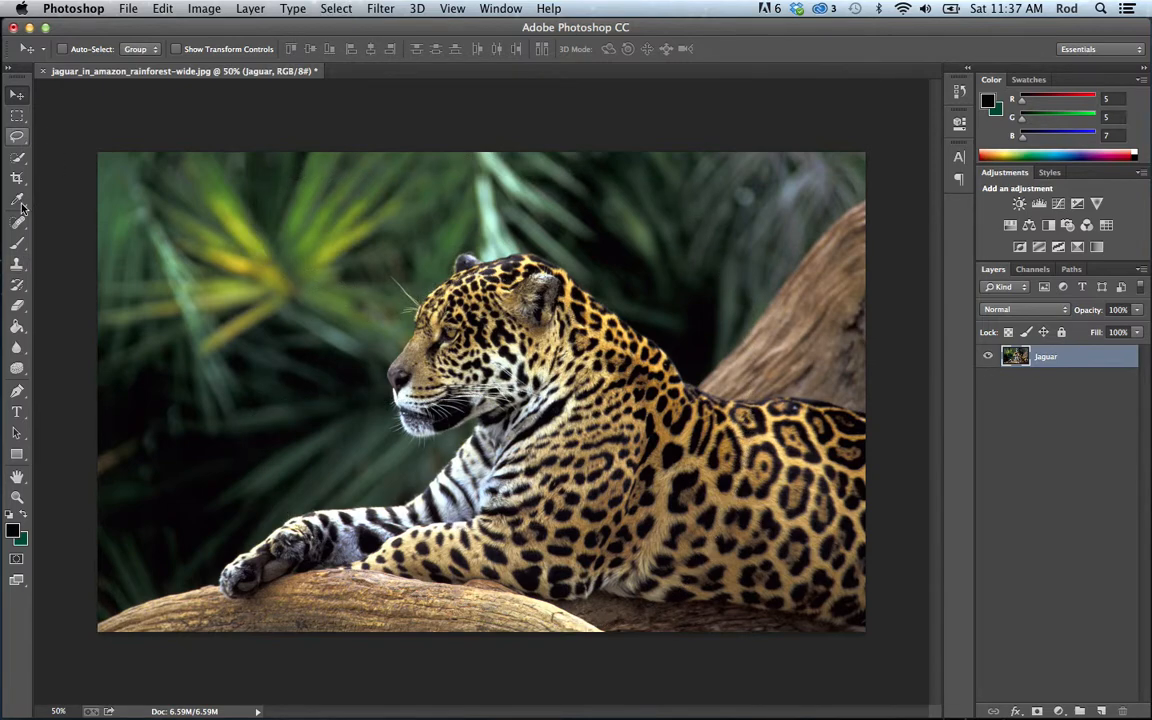
Step: Outline a straight-edged area around the jaguar's head and upper body with the Polygonal Lasso tool and deselect it
left_click(17, 136)
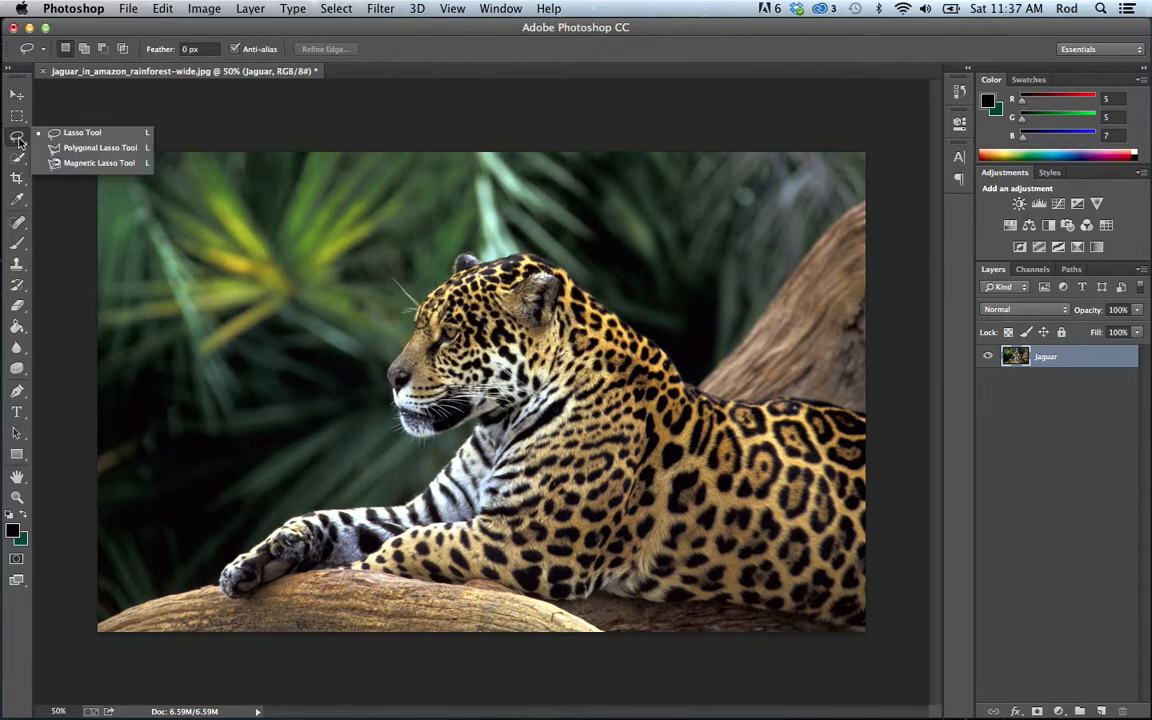
left_click(100, 148)
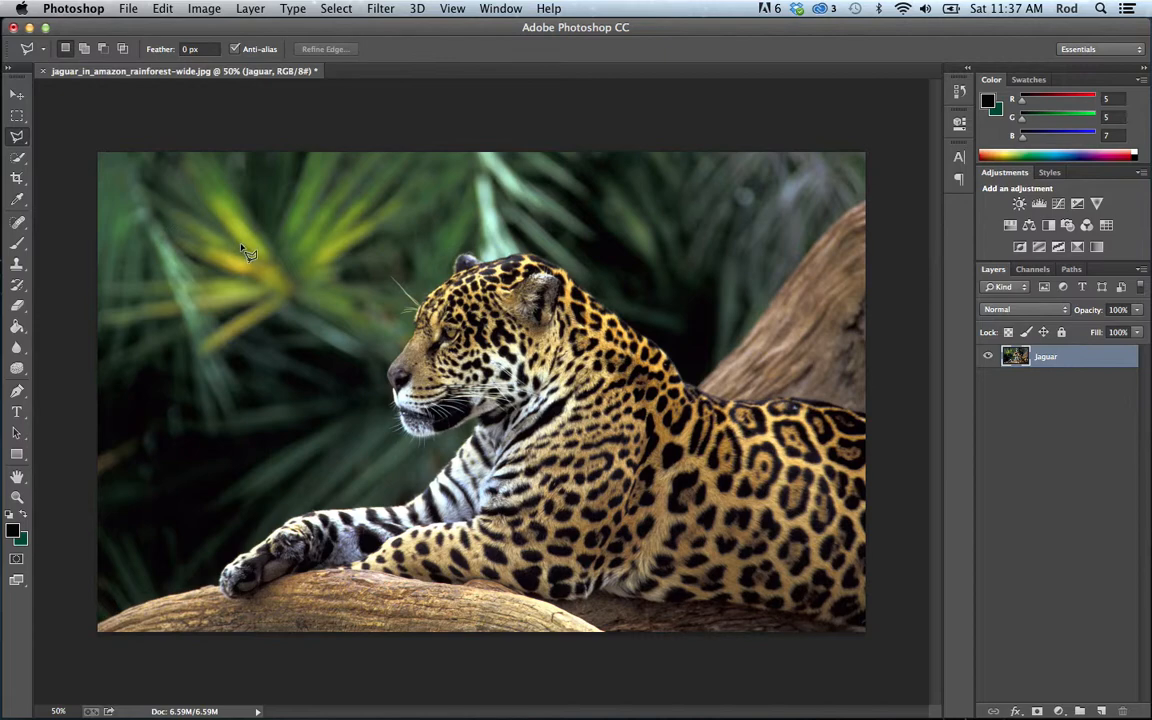
left_click(168, 184)
left_click(657, 217)
left_click(830, 352)
left_click(720, 490)
left_click(695, 520)
left_click(310, 535)
left_click(232, 433)
left_click(296, 260)
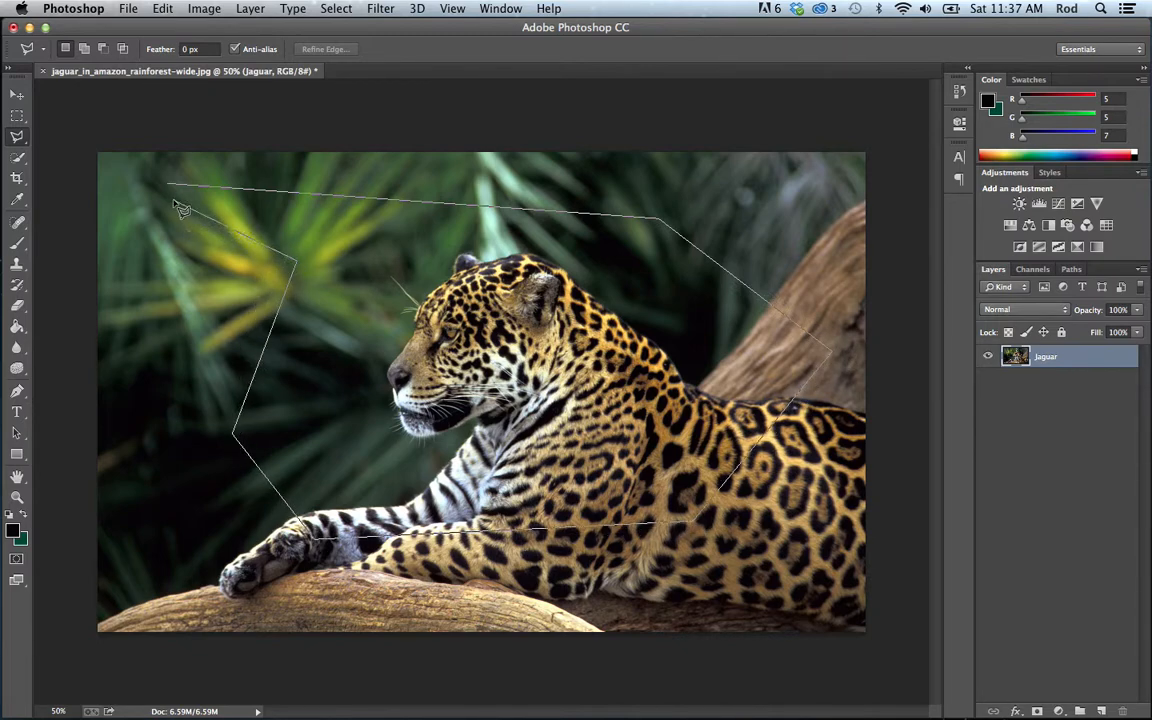
left_click(169, 185)
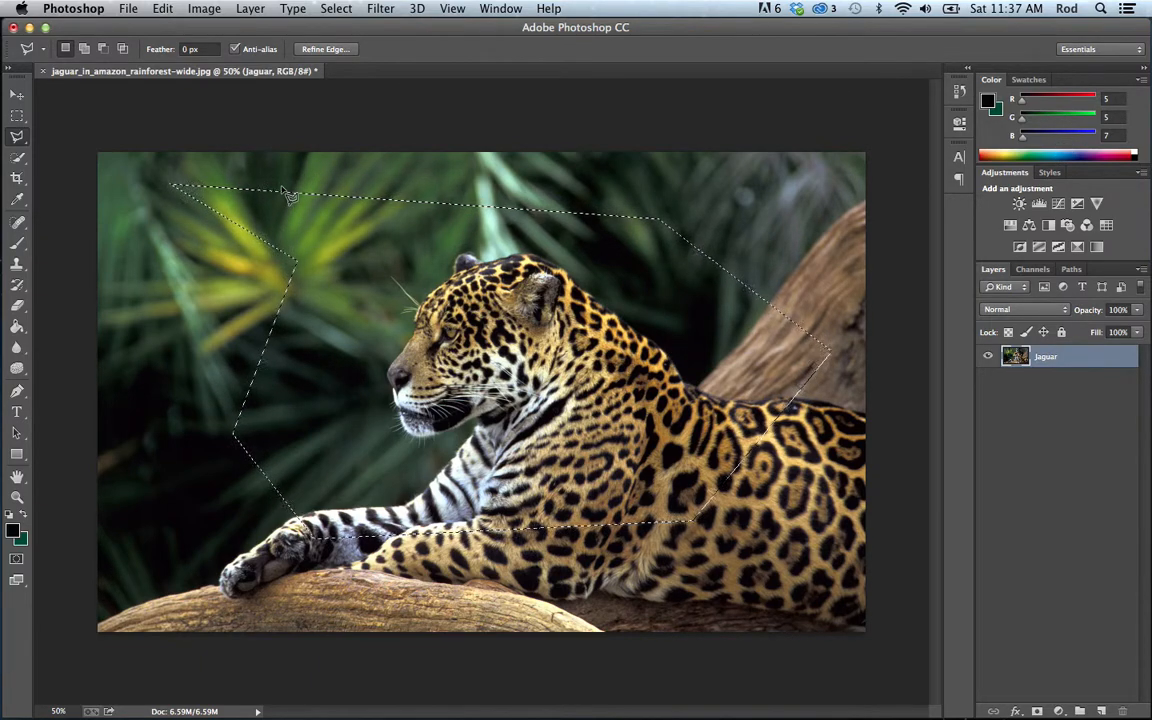
key("super+d")
Step: Trace the jaguar's whole outline with the Magnetic Lasso tool, from its back around the head, paws and belly, and close the selection
left_click(18, 158)
left_click(18, 158)
left_click(17, 136)
left_click(17, 136)
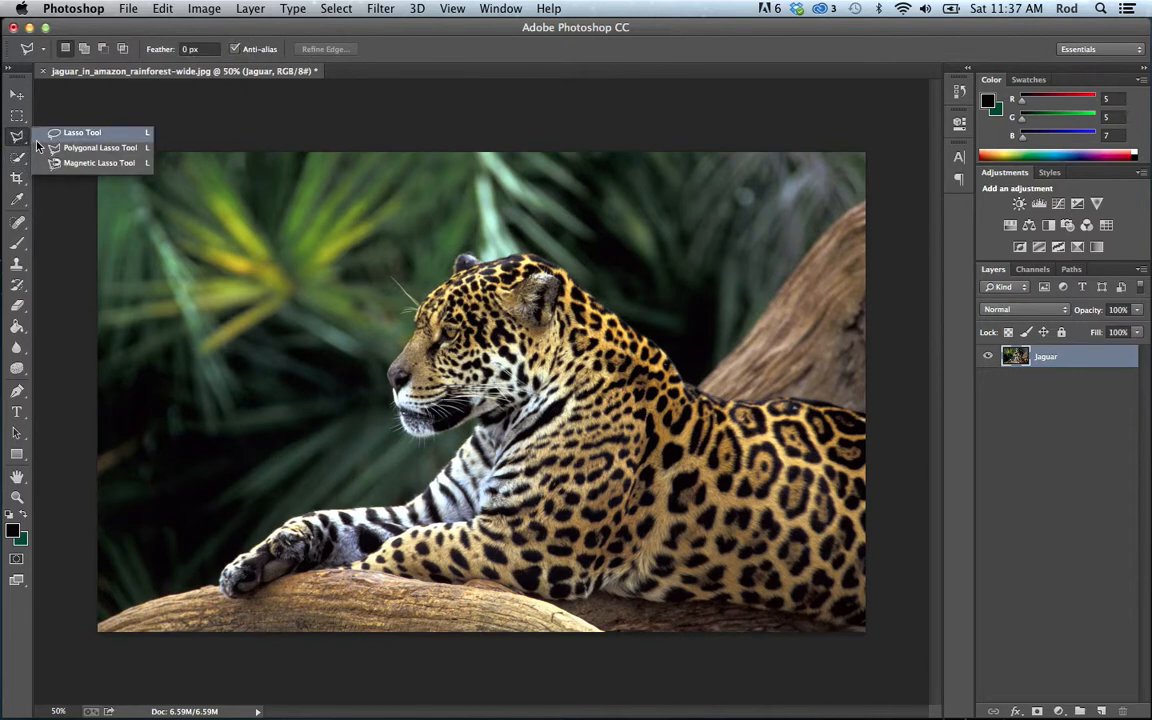
left_click(99, 163)
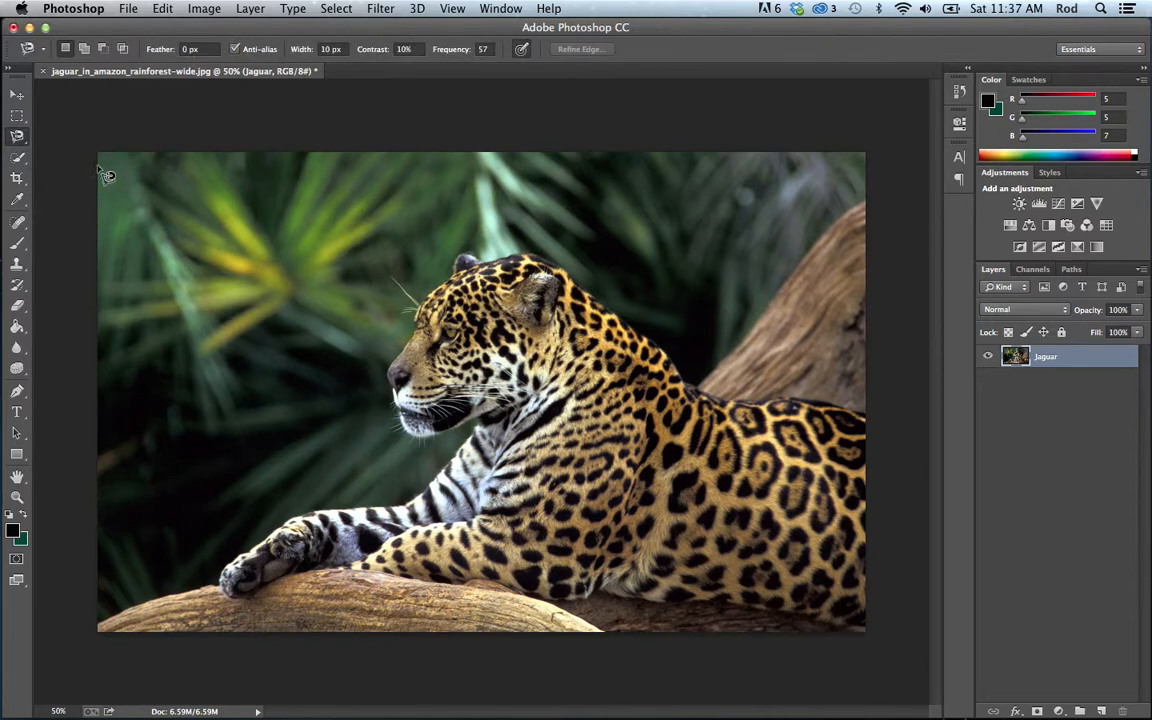
left_click(864, 415)
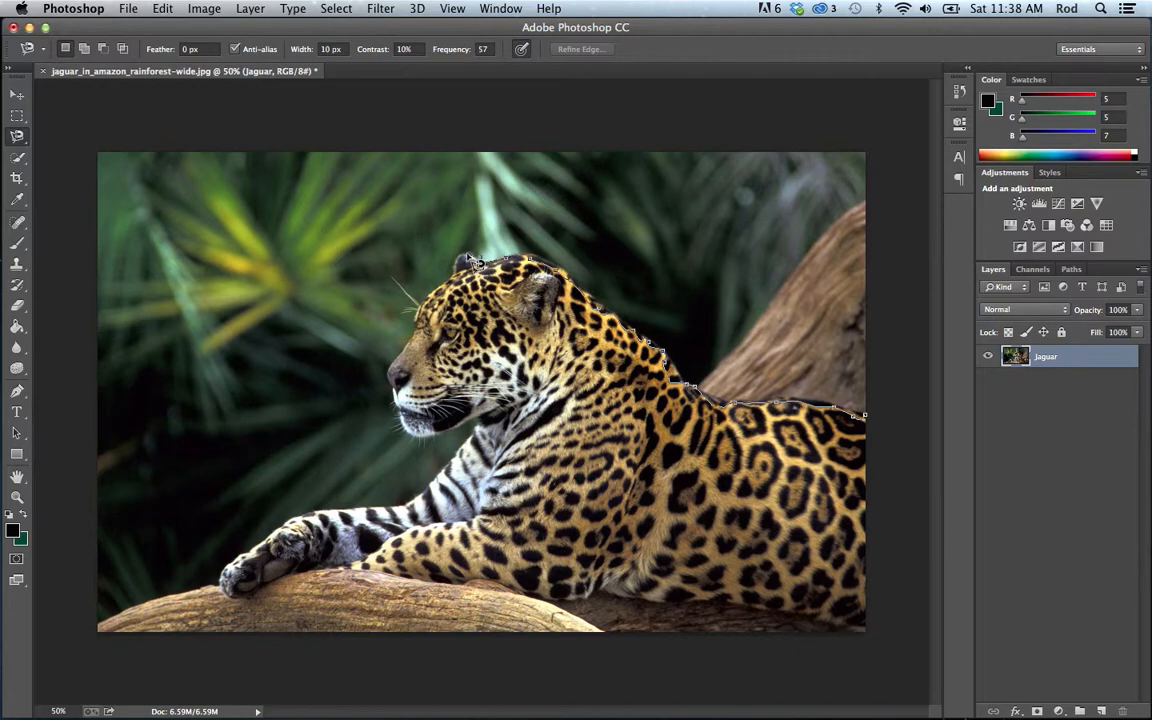
mouse_move(438, 303)
left_mouse_down()
mouse_move(394, 382)
mouse_move(403, 426)
mouse_move(425, 447)
left_mouse_up()
mouse_move(412, 440)
left_mouse_down()
mouse_move(491, 429)
mouse_move(409, 513)
mouse_move(393, 465)
mouse_move(355, 462)
mouse_move(347, 515)
mouse_move(355, 526)
mouse_move(386, 489)
mouse_move(372, 501)
mouse_move(363, 487)
mouse_move(365, 513)
mouse_move(390, 513)
mouse_move(290, 516)
mouse_move(229, 597)
mouse_move(246, 607)
mouse_move(288, 594)
mouse_move(237, 609)
mouse_move(336, 568)
mouse_move(588, 605)
mouse_move(766, 612)
mouse_move(805, 625)
mouse_move(754, 620)
mouse_move(805, 623)
mouse_move(874, 650)
mouse_move(865, 648)
mouse_move(903, 578)
left_mouse_up()
mouse_move(915, 527)
left_mouse_down()
mouse_move(905, 470)
mouse_move(877, 429)
left_mouse_up()
left_click(876, 428)
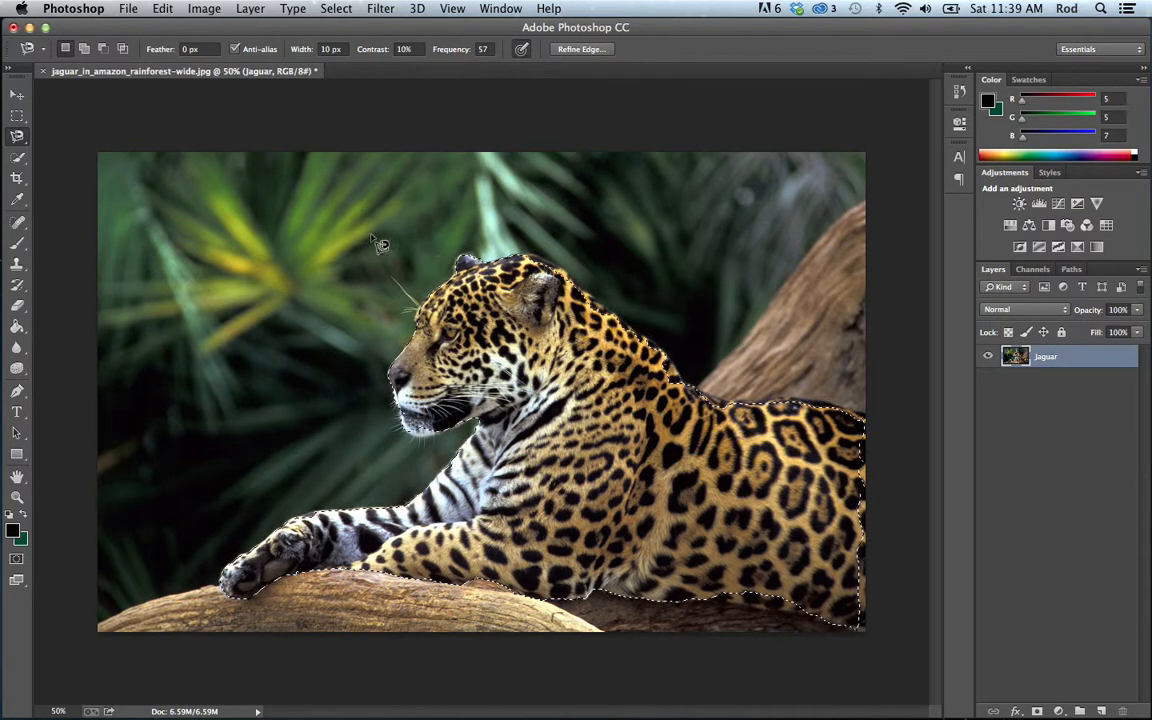
Step: Try moving the selected jaguar a short way up and to the left with the Move tool, and undo the move
left_click(17, 94)
mouse_move(602, 424)
left_mouse_down()
mouse_move(537, 345)
mouse_move(422, 365)
mouse_move(586, 435)
mouse_move(497, 349)
mouse_move(584, 428)
mouse_move(546, 428)
mouse_move(588, 408)
left_mouse_up()
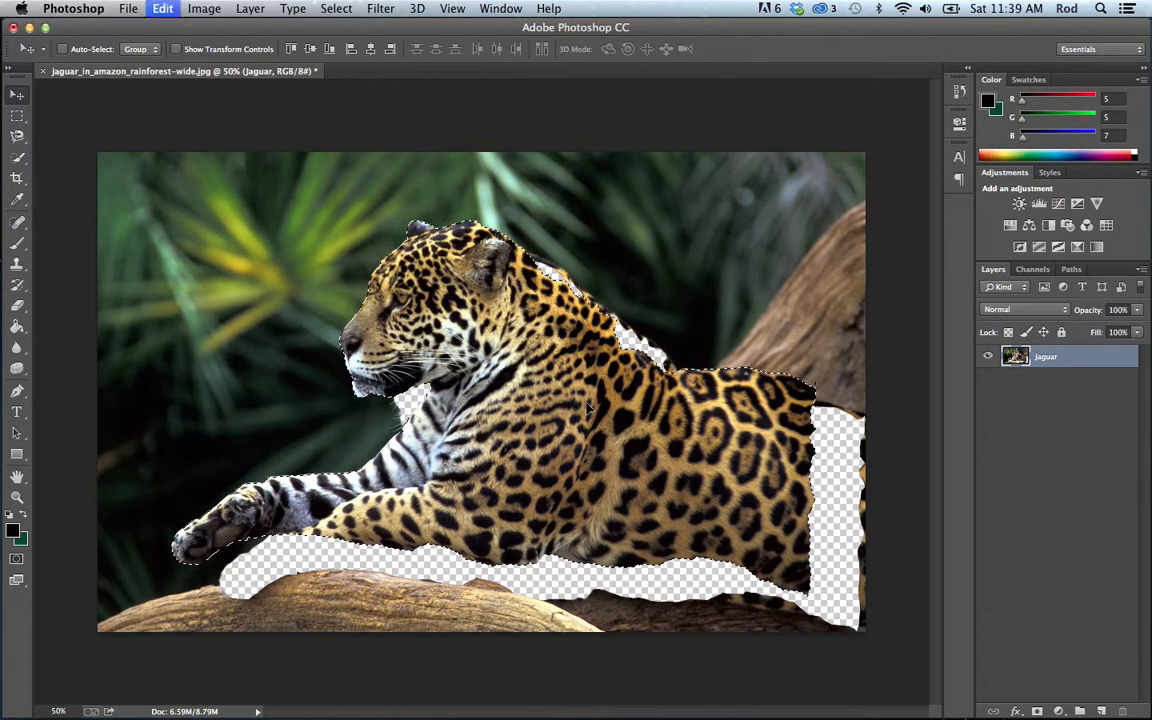
key("super+z")
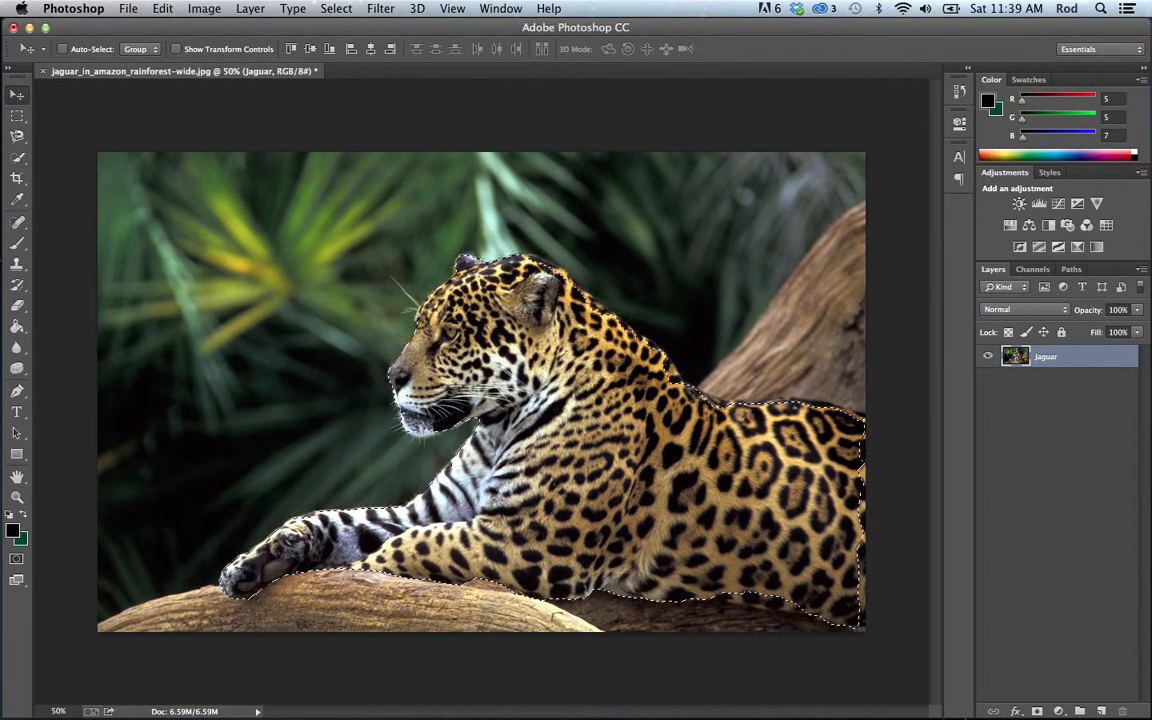
Step: Try the Average blur filter on the selected jaguar and undo it
left_click(381, 8)
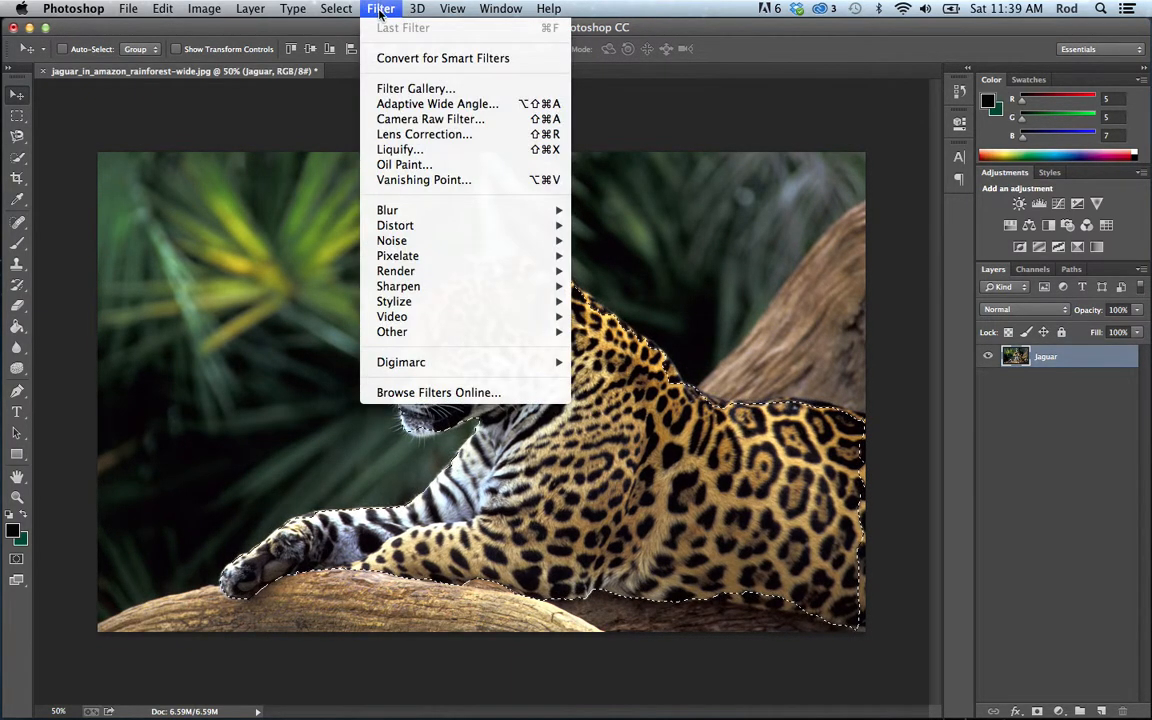
mouse_move(400, 219)
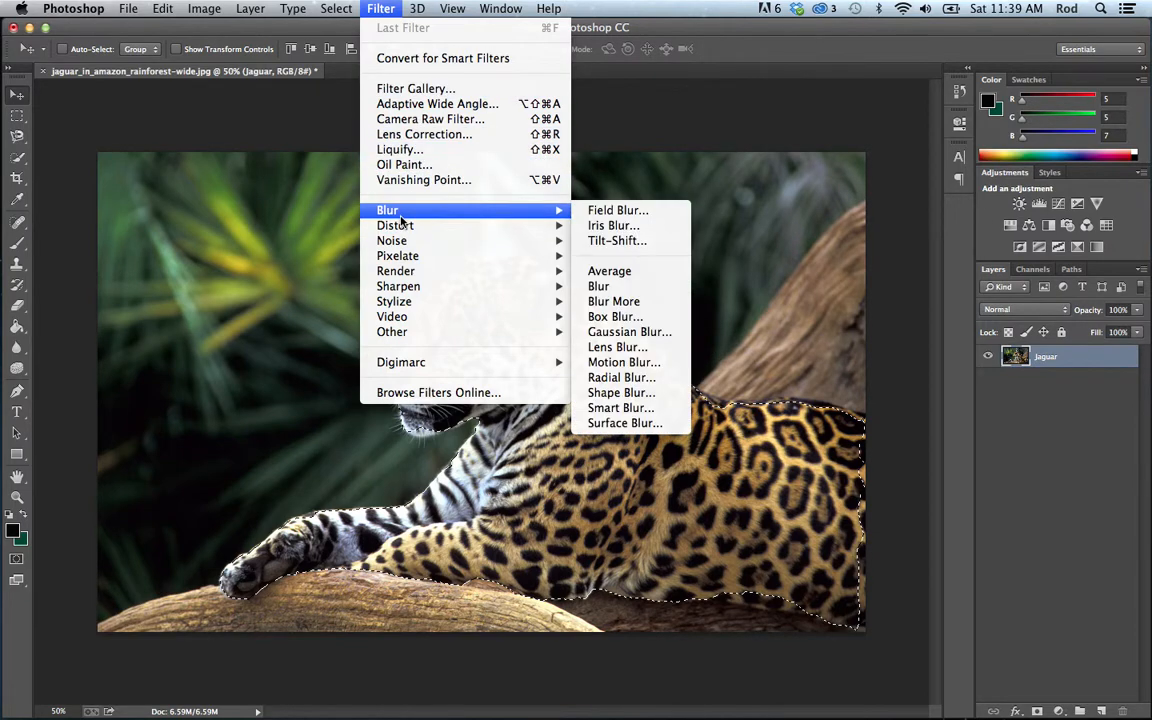
left_click(612, 271)
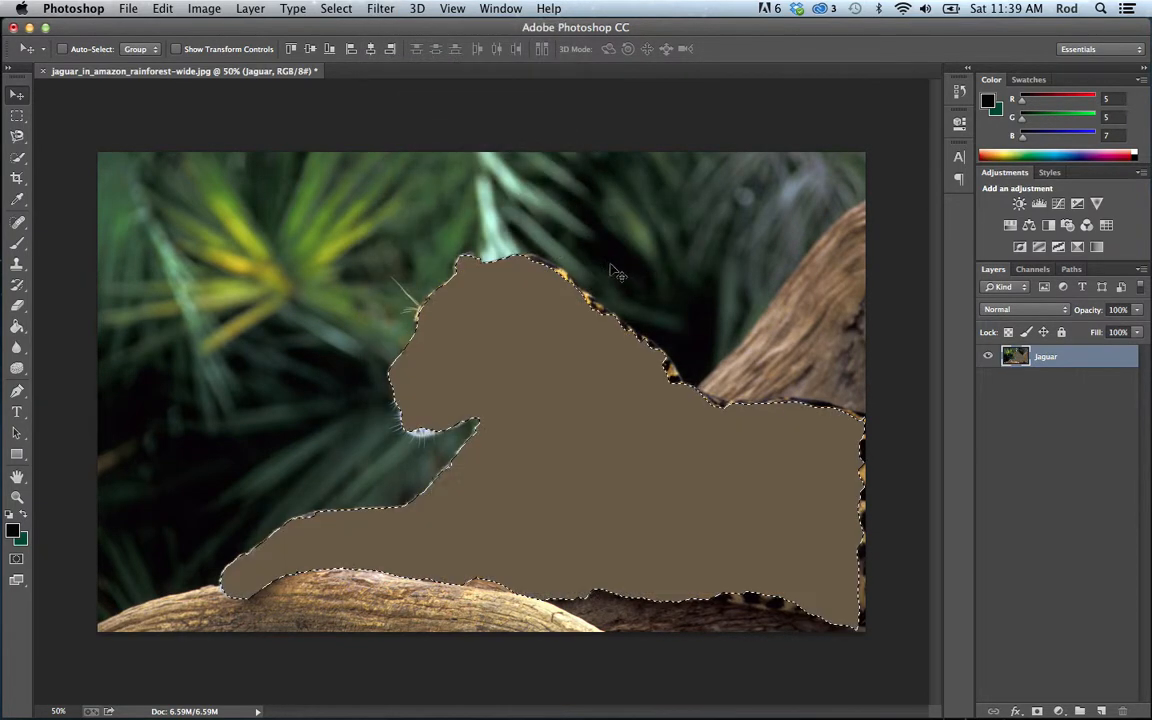
key("super+z")
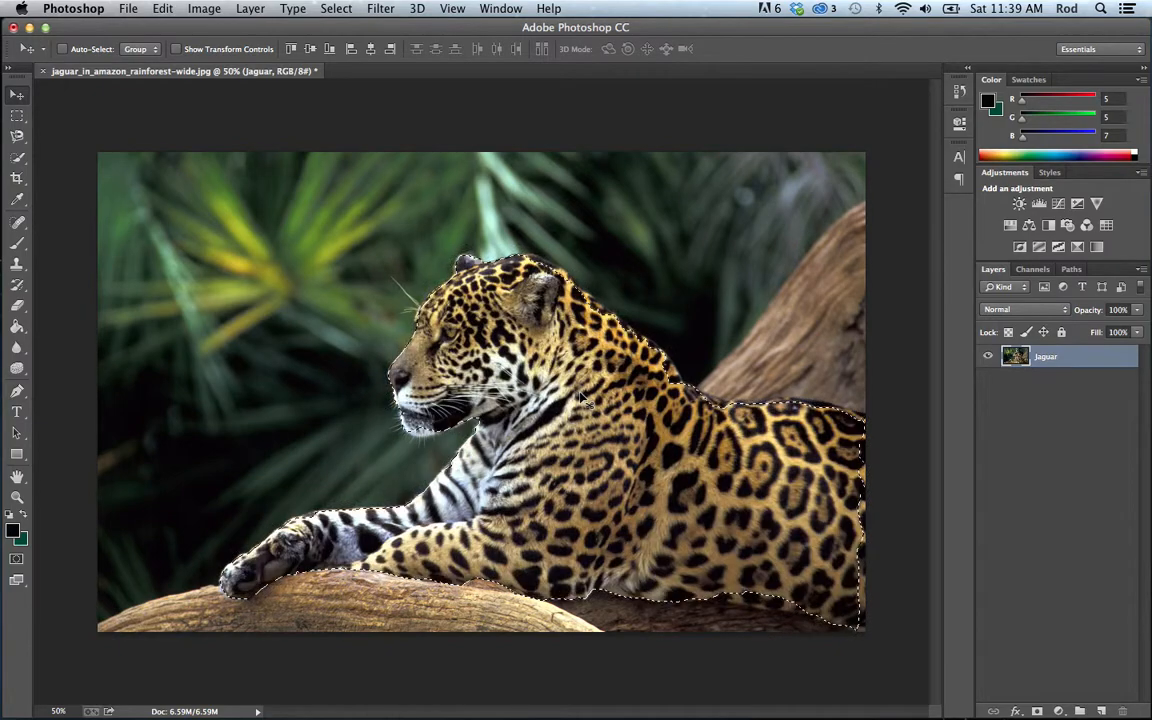
Step: Preview a Lens Blur on the selected jaguar with radius 28 and blade curvature 13, and cancel it
left_click(380, 8)
mouse_move(484, 265)
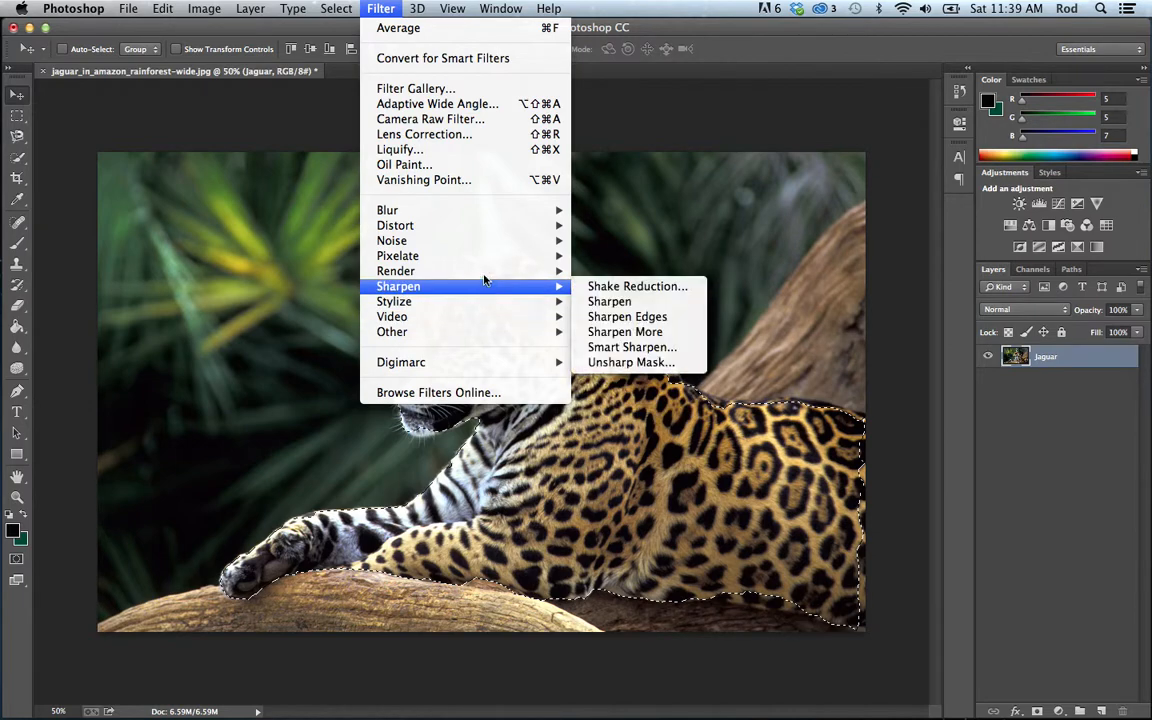
mouse_move(449, 219)
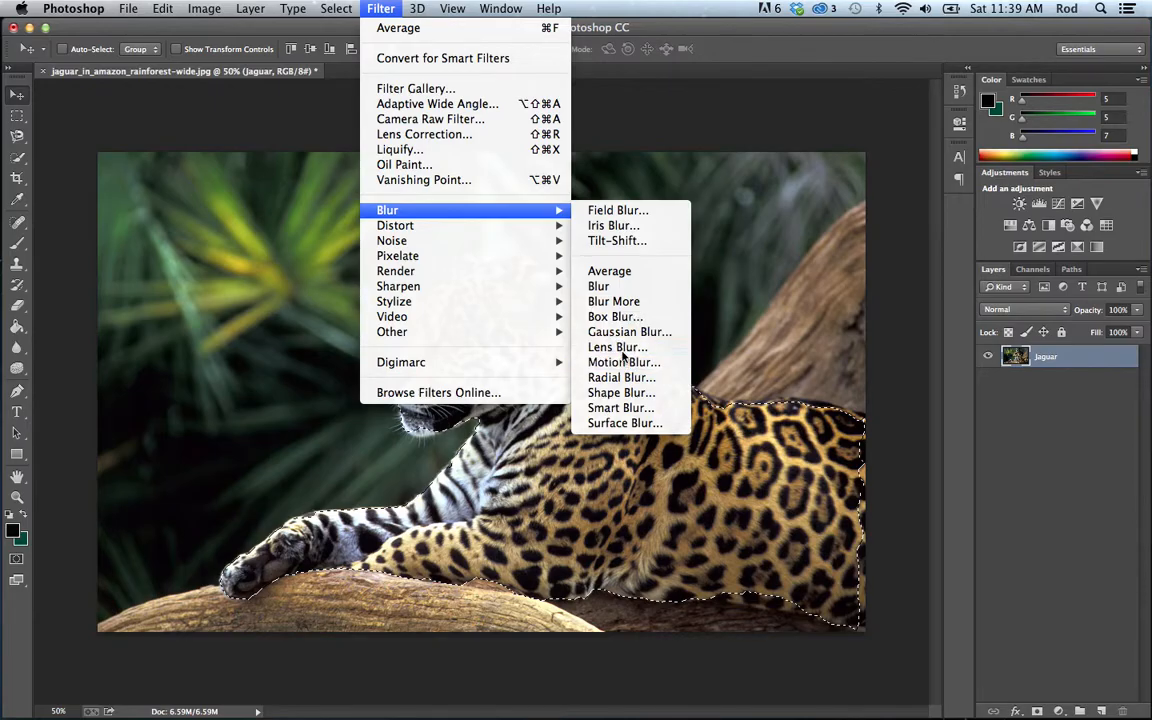
left_click(620, 347)
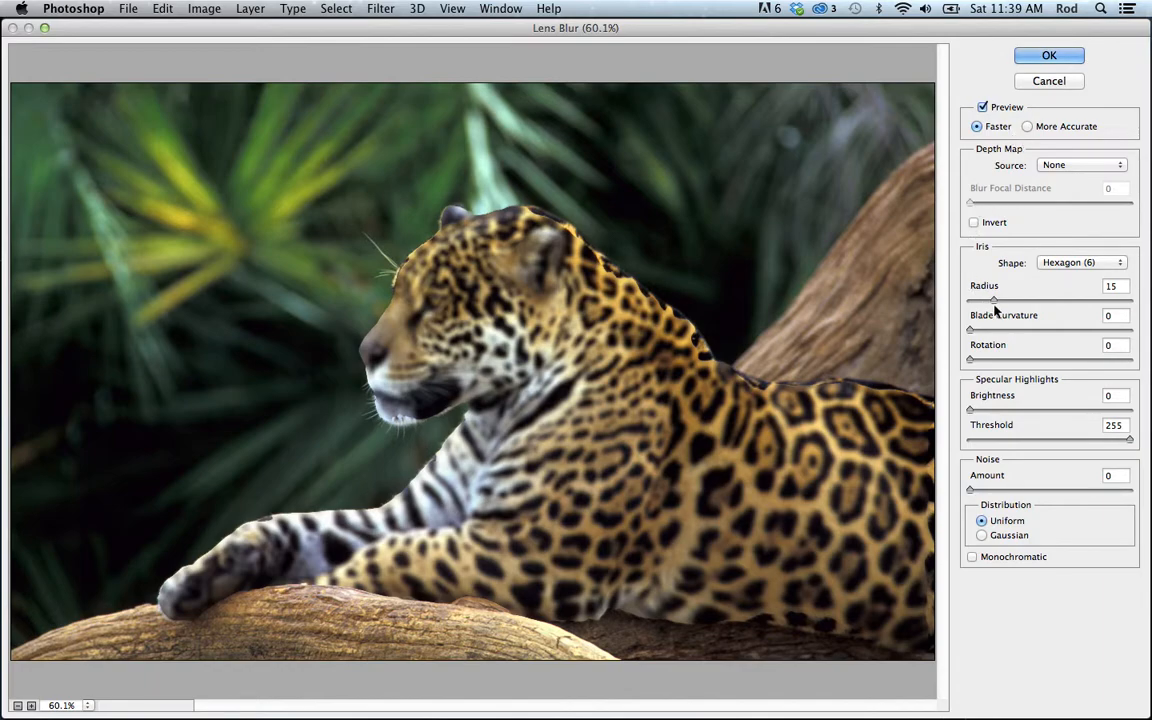
left_click_drag(993, 301, 1015, 309)
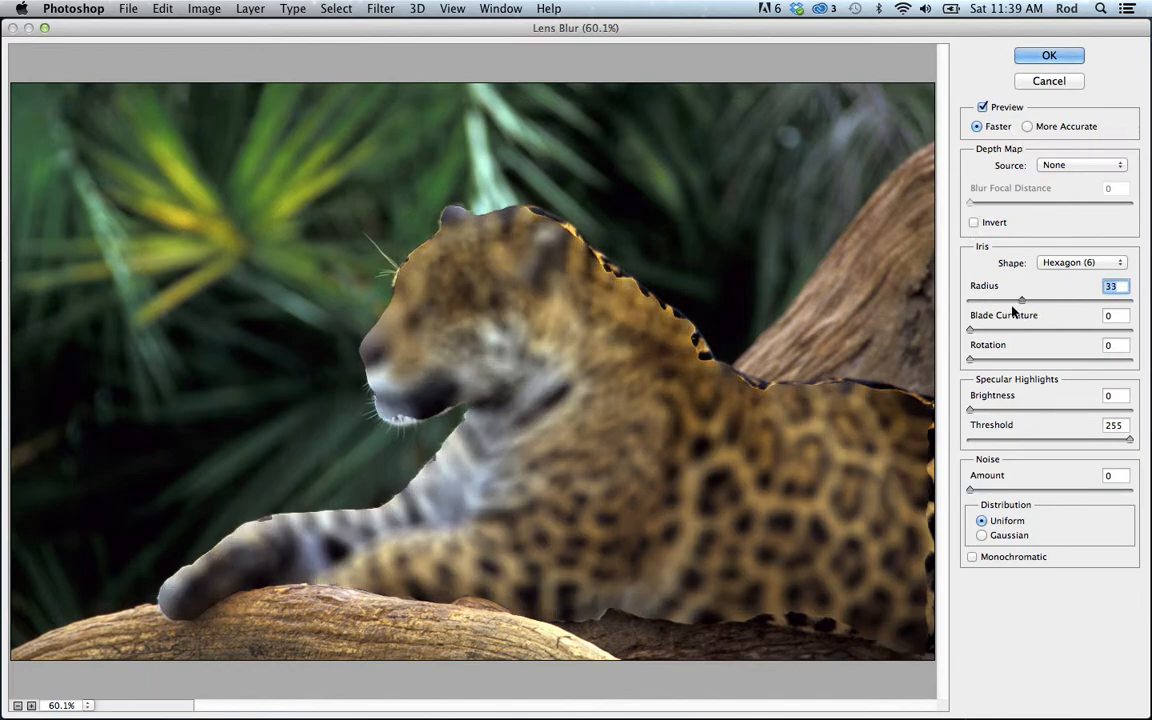
left_click(990, 330)
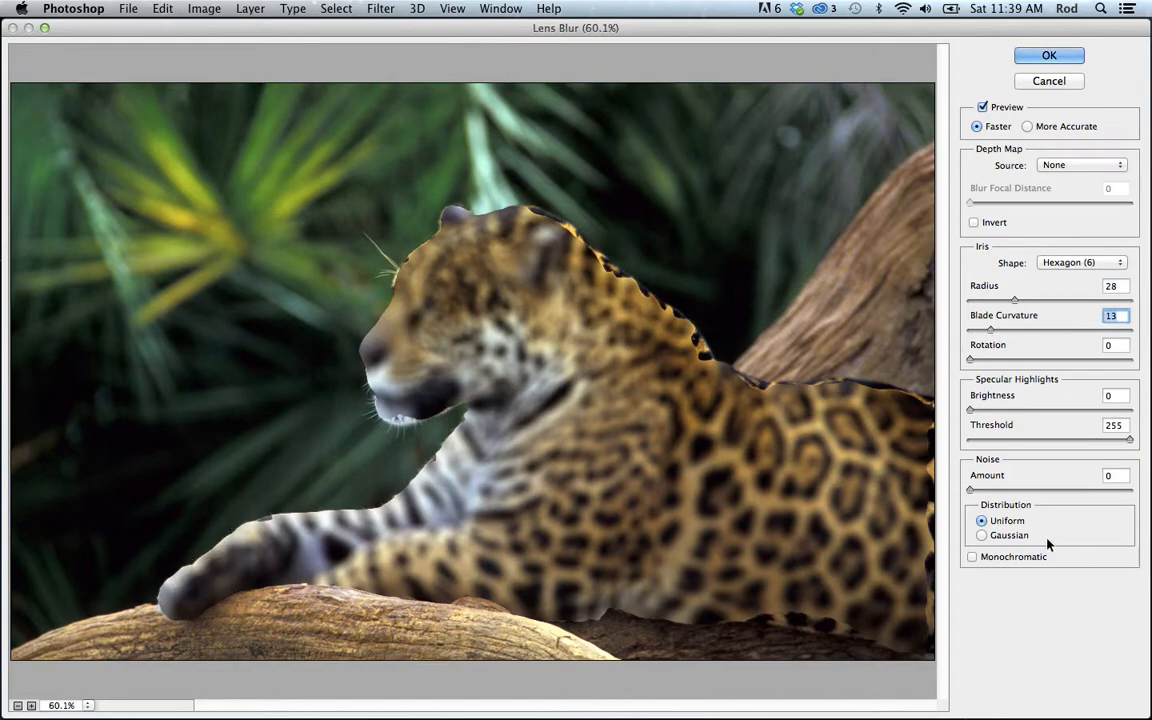
left_click(1049, 81)
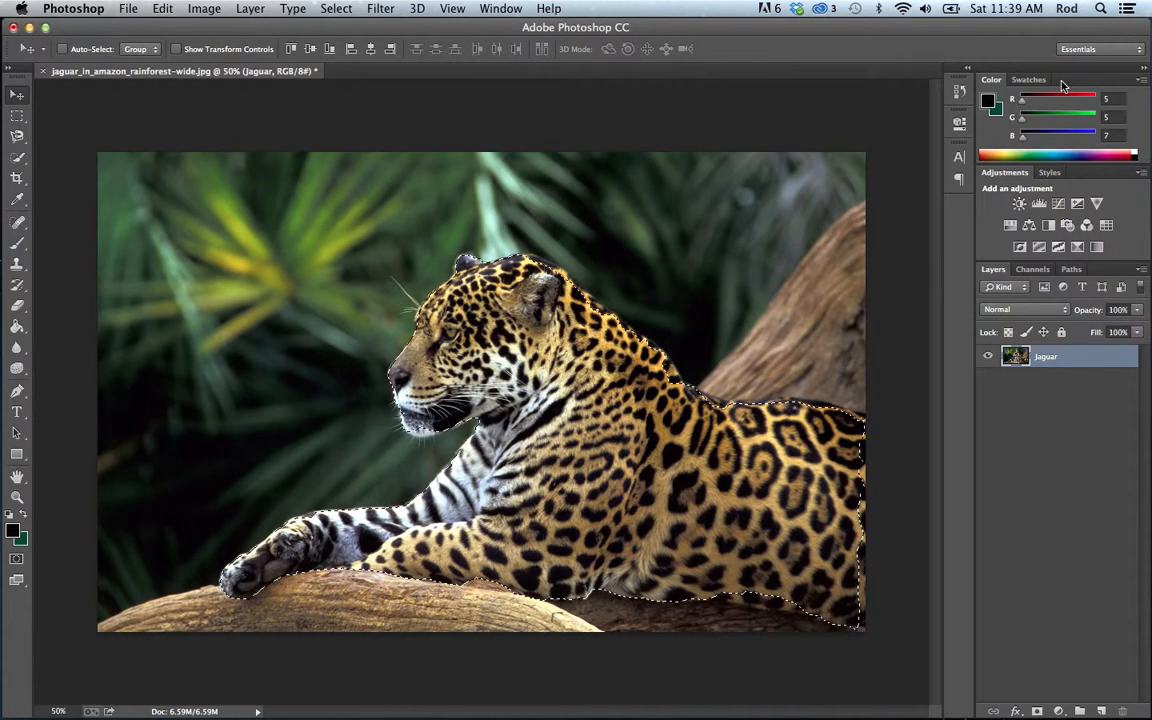
Step: Deselect the jaguar and switch to the Quick Selection tool with its brush enlarged to 500 px
key("super+d")
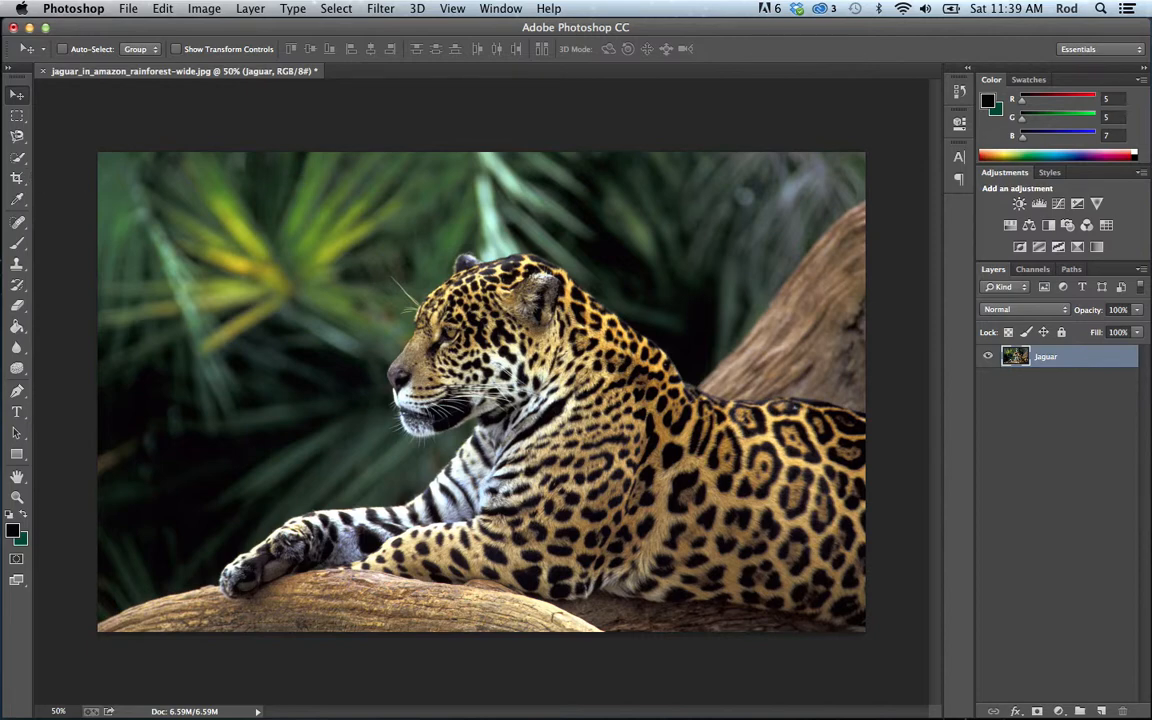
left_click(19, 158)
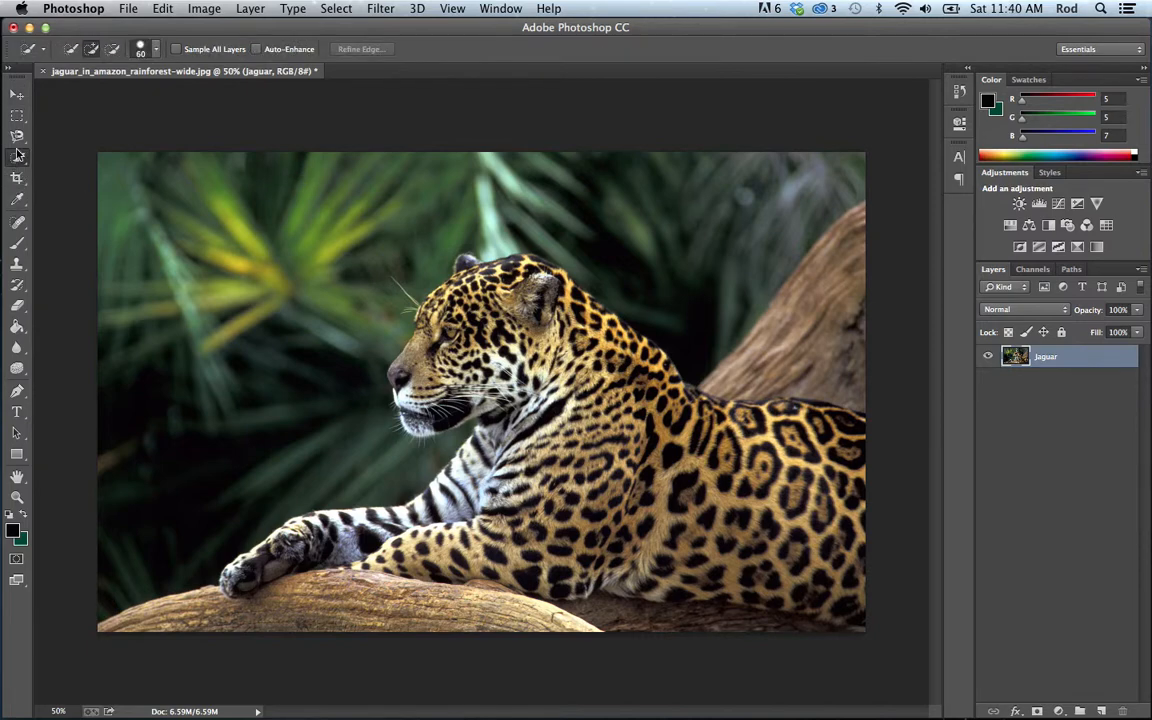
left_click_drag(17, 155, 47, 160)
left_click(76, 155)
key("bracketright")
key("bracketright")
key("bracketright")
key("bracketright")
key("bracketright")
key("bracketright")
key("bracketright")
key("bracketright")
key("bracketright")
key("bracketright")
key("bracketright")
key("bracketright")
key("bracketright")
Step: Reduce the Quick Selection brush to 119 px, select a small patch on the jaguar's back and deselect it
left_click(156, 50)
left_click_drag(209, 97, 156, 102)
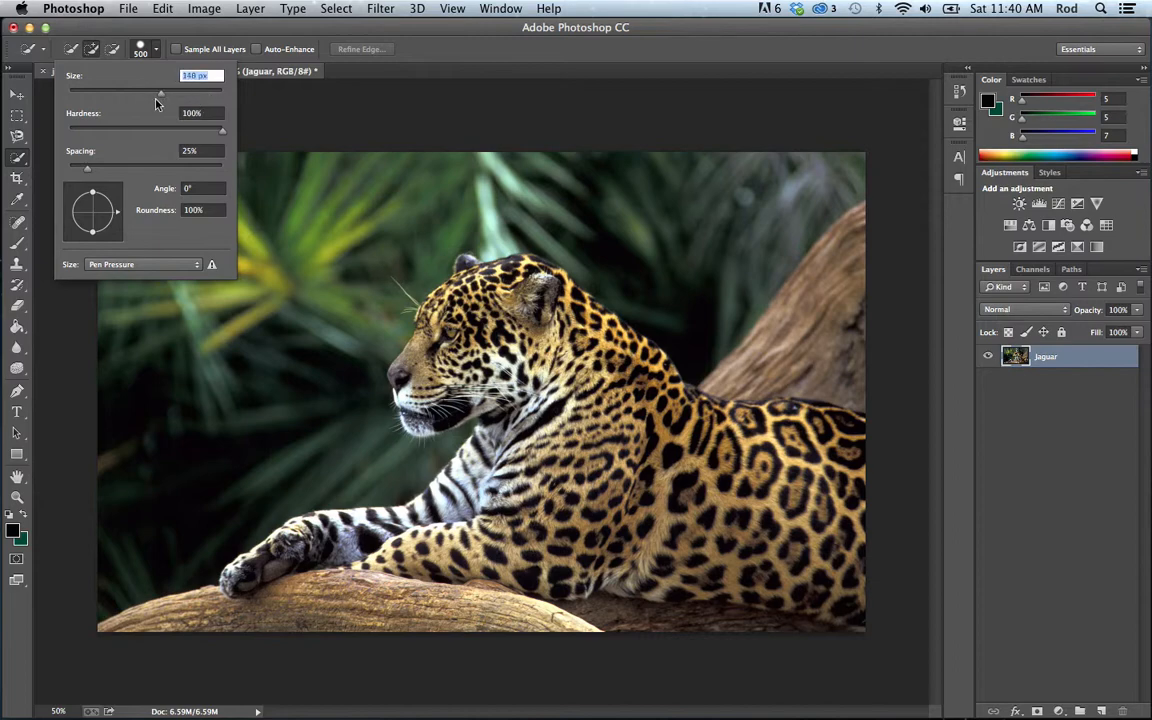
left_click(702, 410)
left_click(715, 413)
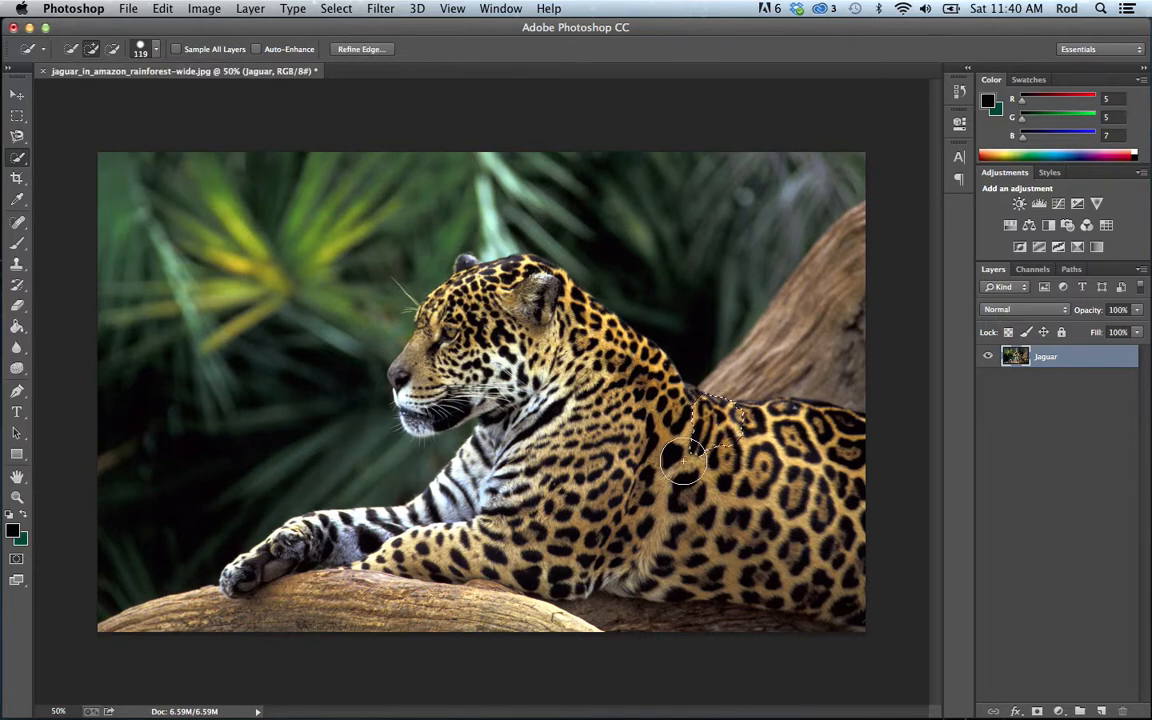
key("super+d")
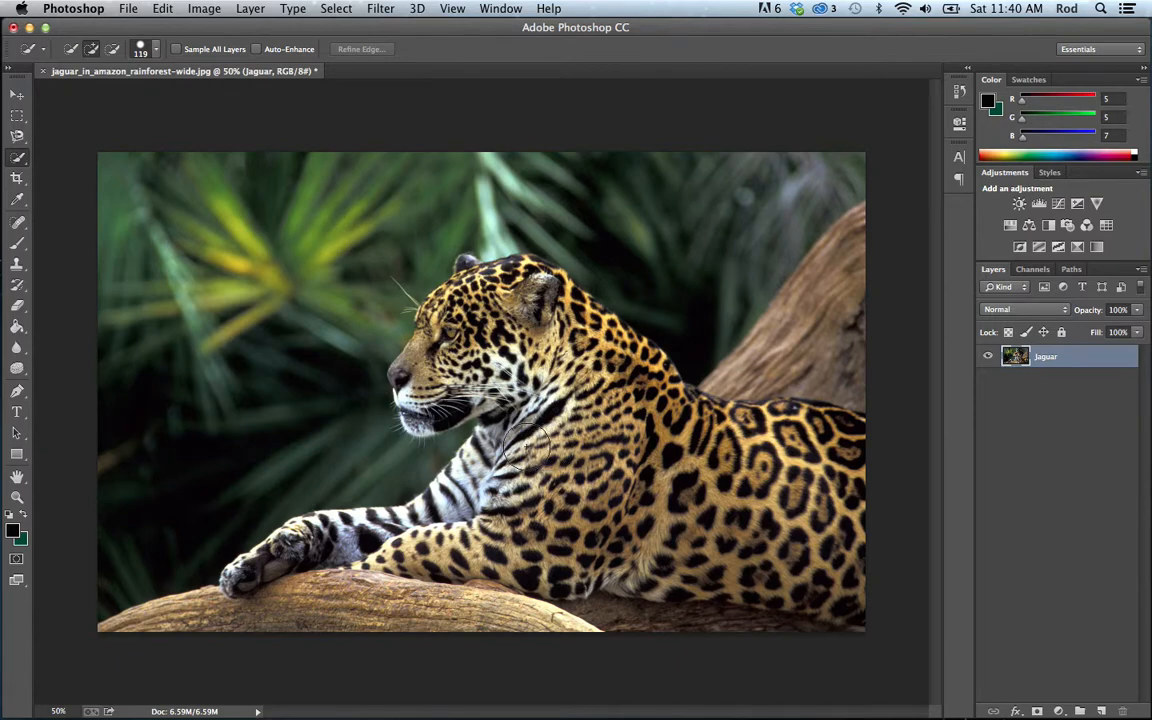
key("super+equal")
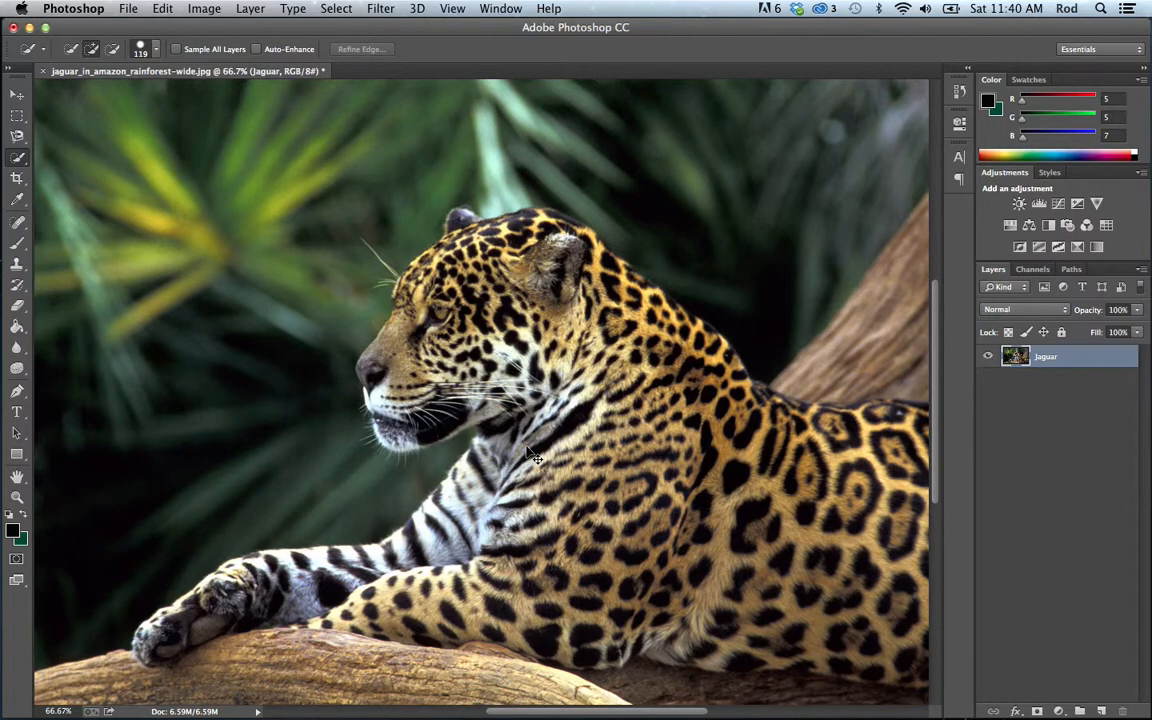
key("super+equal")
key("super+minus")
key("super+minus")
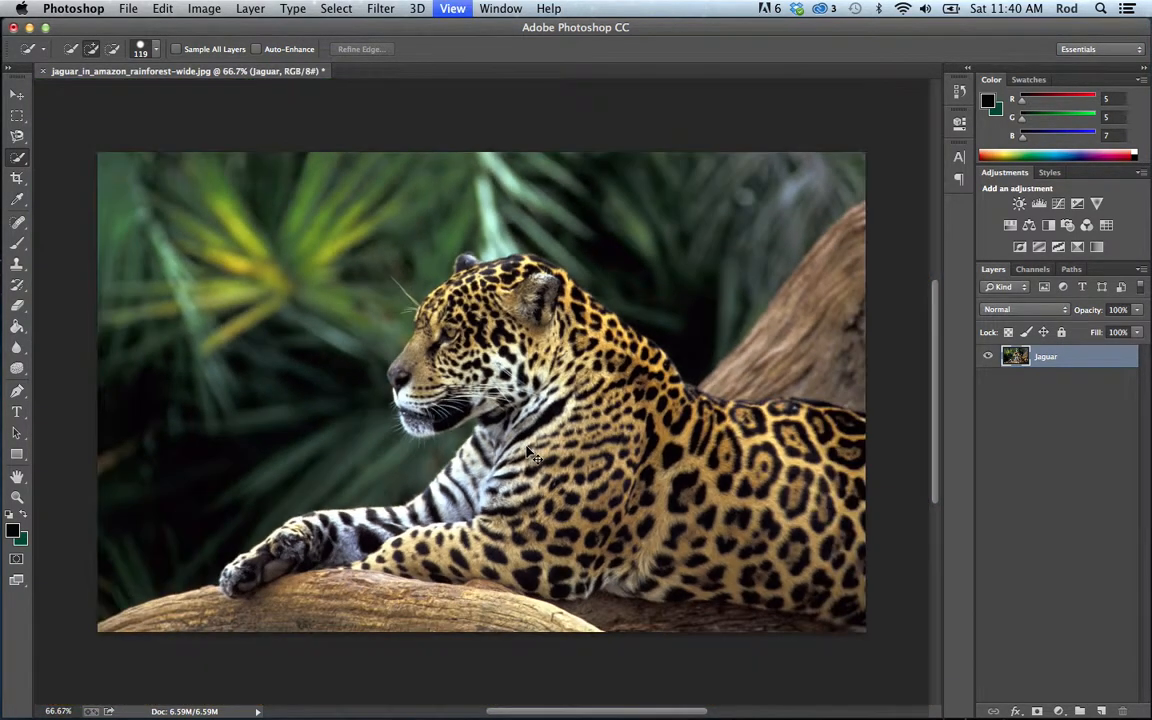
Step: Set the Quick Selection brush to 60 px and select a band across the jaguar's body from the chest to the rump
key("bracketleft")
key("bracketleft")
key("bracketleft")
key("bracketleft")
key("bracketleft")
key("bracketleft")
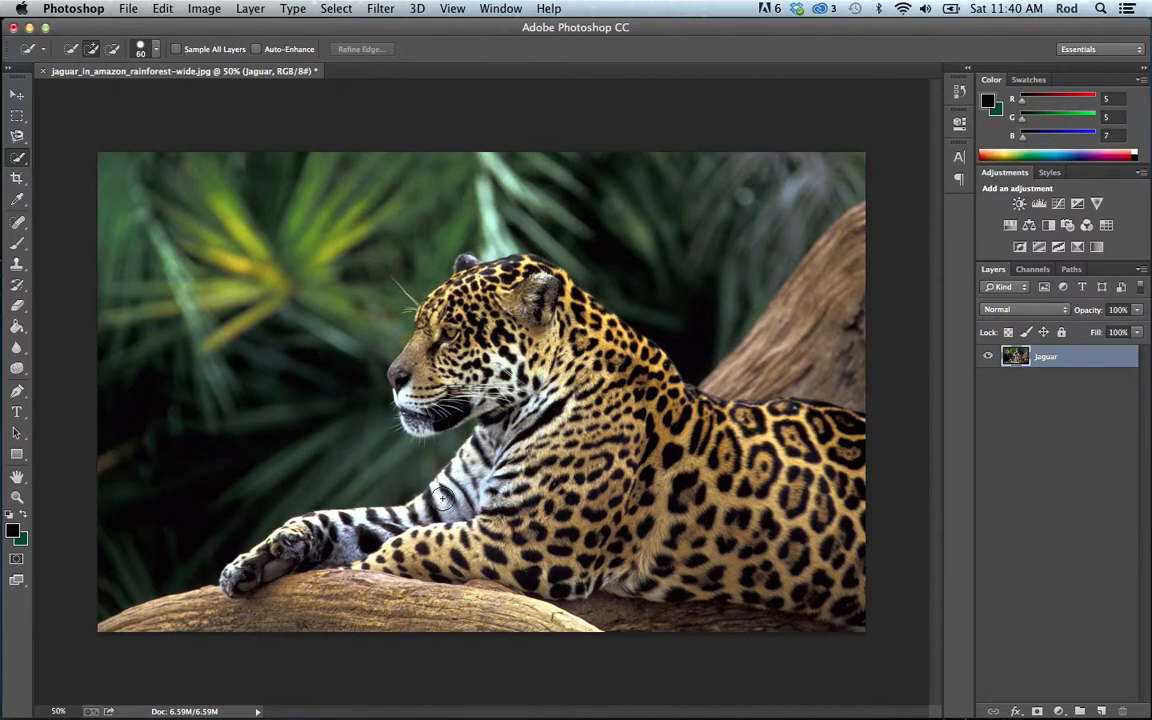
mouse_move(555, 430)
left_mouse_down()
mouse_move(518, 495)
mouse_move(568, 444)
mouse_move(684, 466)
mouse_move(849, 430)
left_mouse_up()
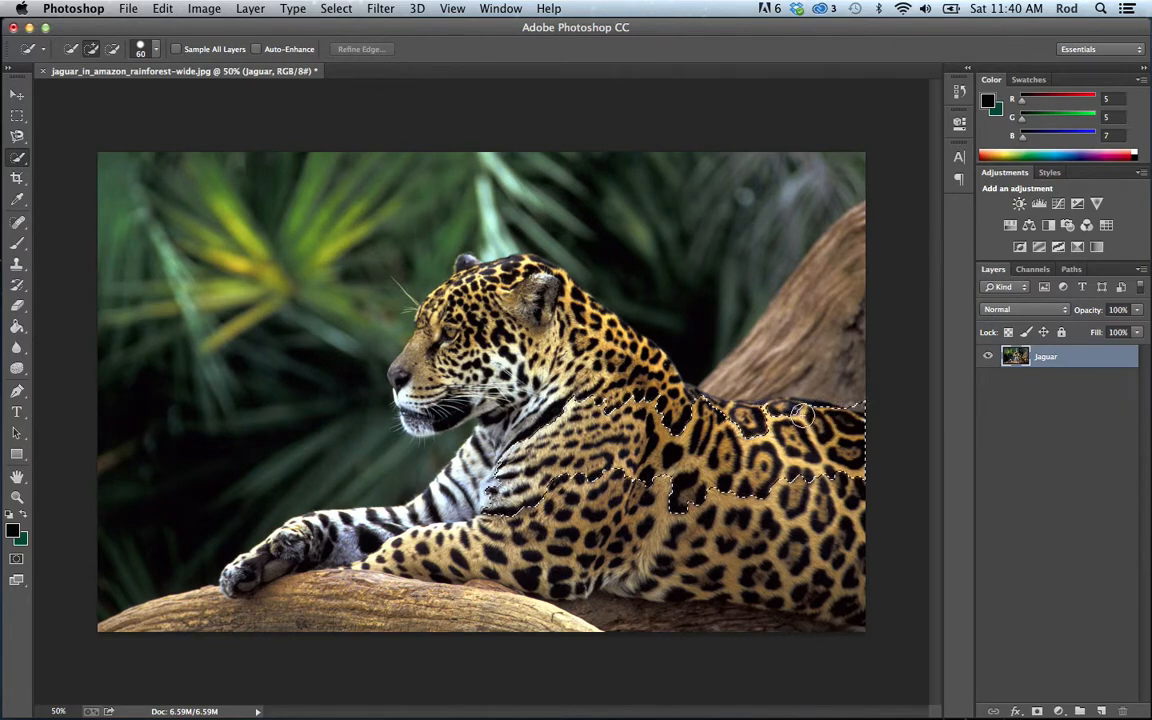
left_click_drag(800, 413, 792, 407)
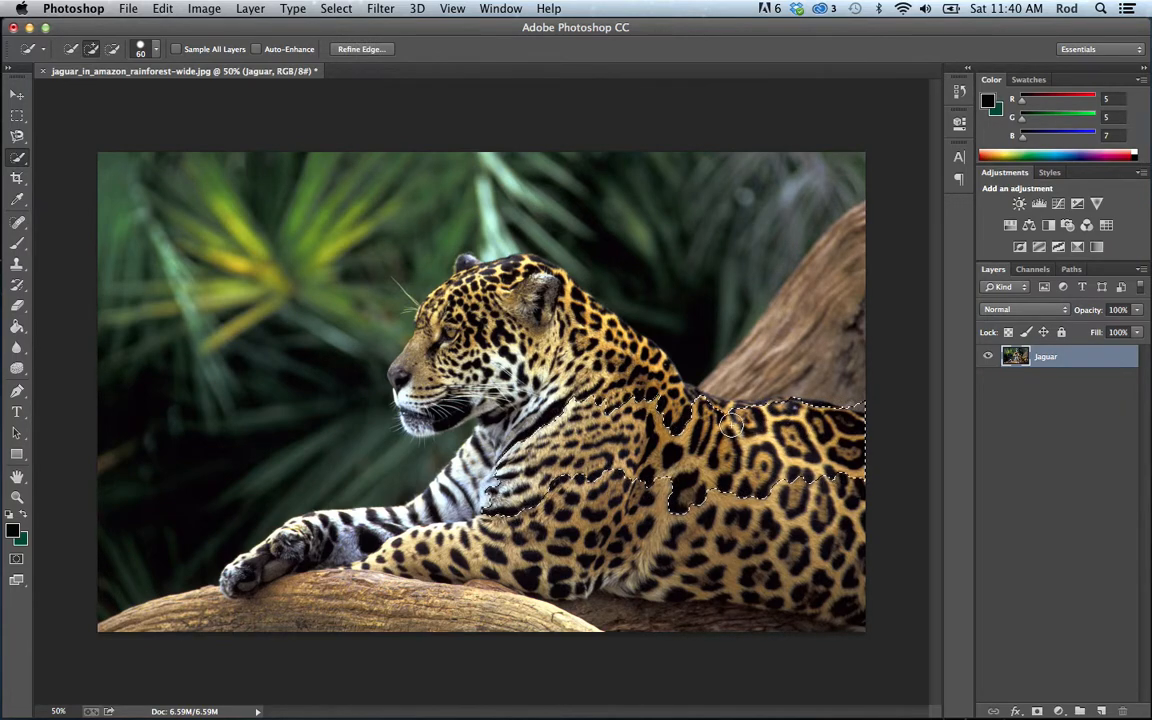
Step: Extend the quick selection up over the jaguar's shoulder and subtract the background area caught above its back
mouse_move(668, 368)
left_mouse_down()
mouse_move(663, 329)
mouse_move(686, 309)
left_mouse_up()
key("alt")
mouse_move(731, 287)
left_mouse_down()
mouse_move(697, 313)
mouse_move(685, 293)
mouse_move(650, 325)
mouse_move(692, 330)
left_mouse_up()
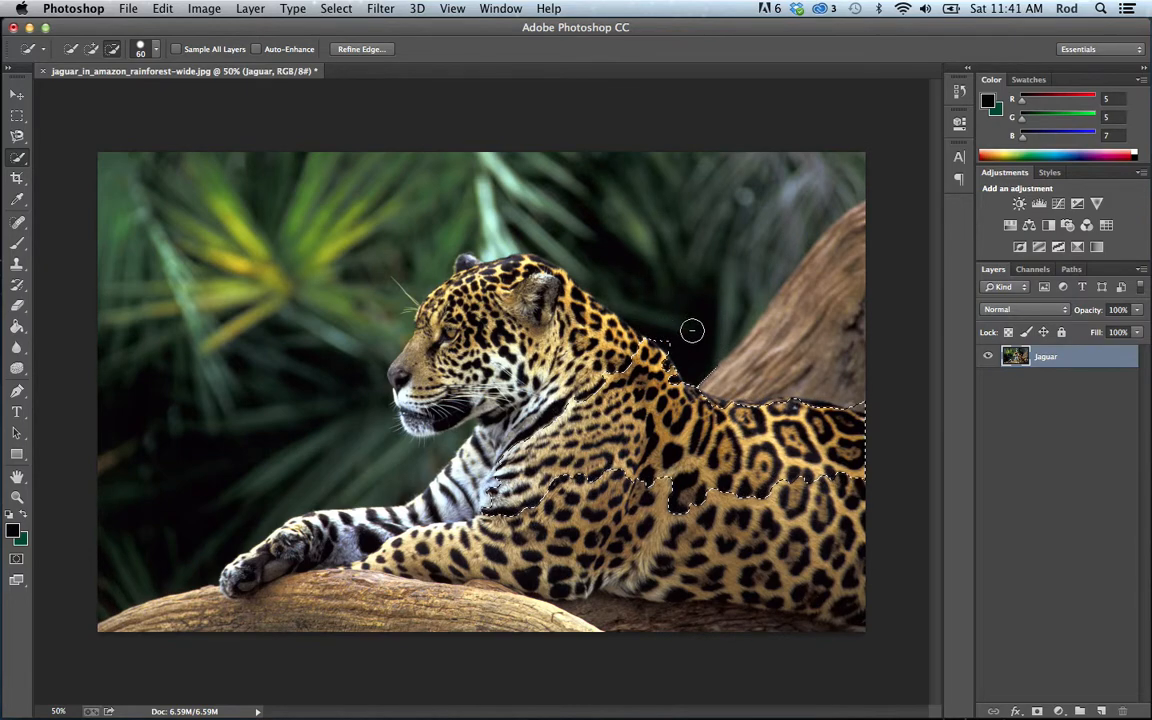
key("alt")
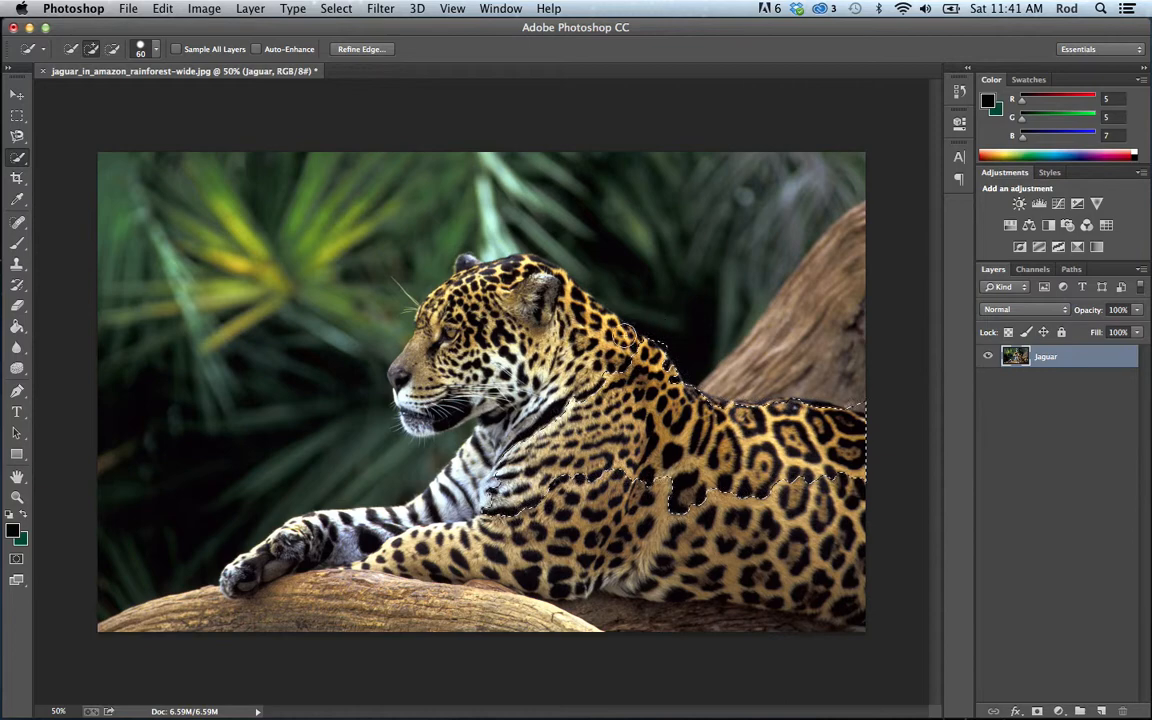
Step: Add the head, chest and front legs to the quick selection, subtract the log below the paw, and deselect everything
mouse_move(600, 338)
left_mouse_down()
mouse_move(632, 333)
mouse_move(545, 280)
mouse_move(492, 272)
mouse_move(453, 305)
mouse_move(467, 260)
mouse_move(462, 300)
mouse_move(432, 325)
mouse_move(452, 295)
mouse_move(411, 350)
mouse_move(417, 420)
mouse_move(437, 414)
mouse_move(472, 333)
mouse_move(519, 308)
mouse_move(575, 330)
mouse_move(603, 377)
mouse_move(579, 410)
mouse_move(547, 395)
left_mouse_up()
mouse_move(519, 520)
left_mouse_down()
mouse_move(525, 558)
mouse_move(502, 571)
mouse_move(321, 548)
mouse_move(262, 577)
left_mouse_up()
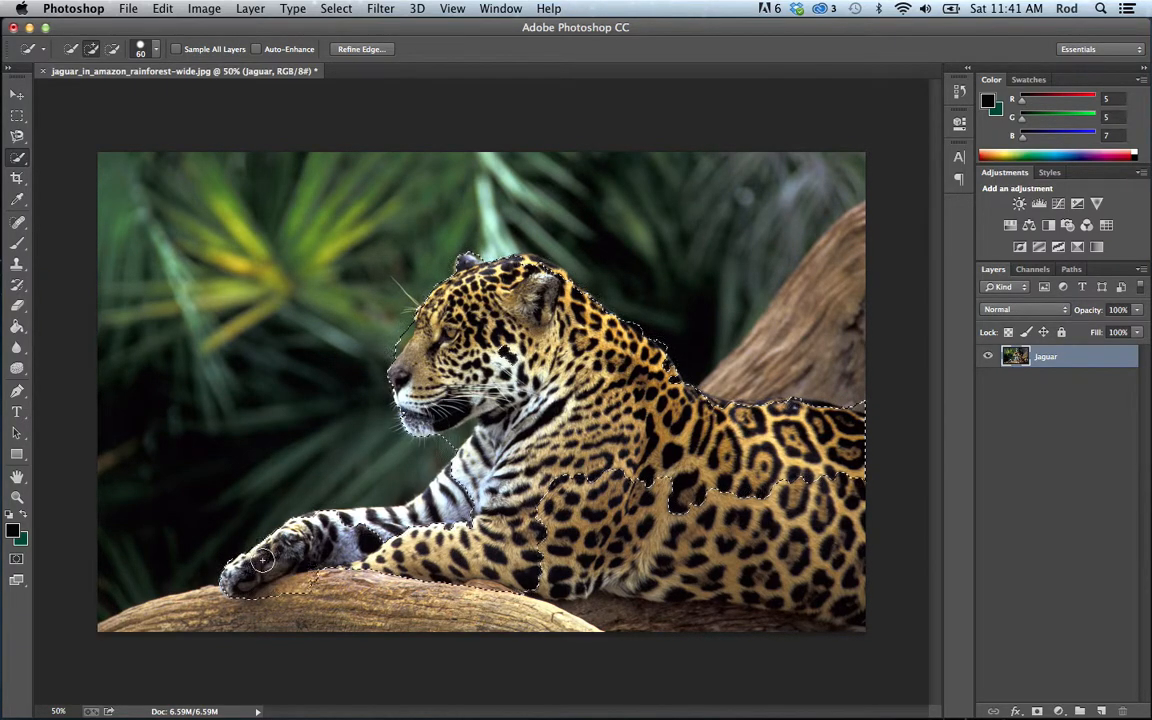
key("alt")
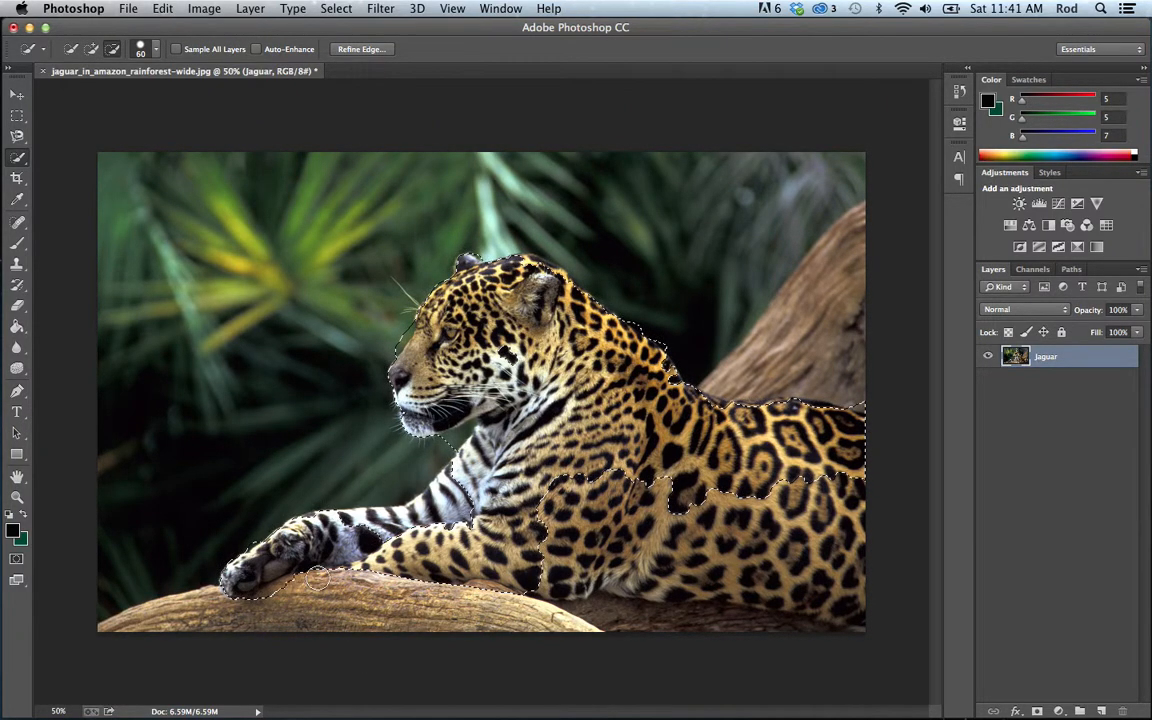
left_click(276, 594, "alt")
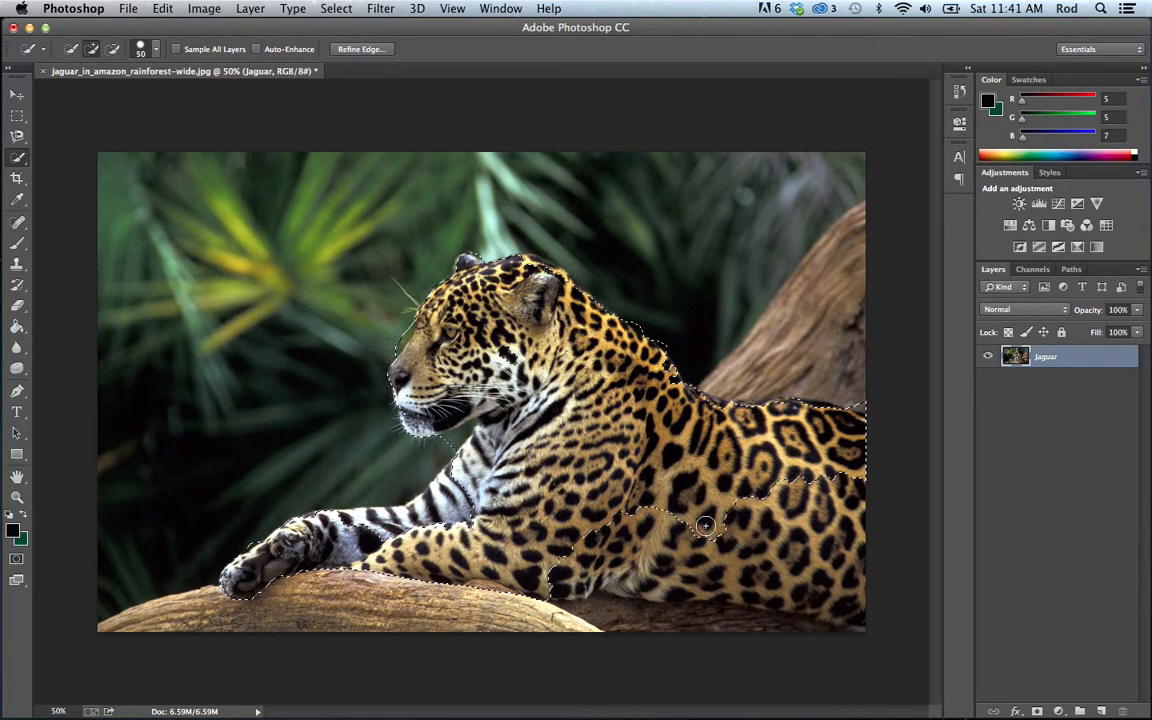
key("super+d")
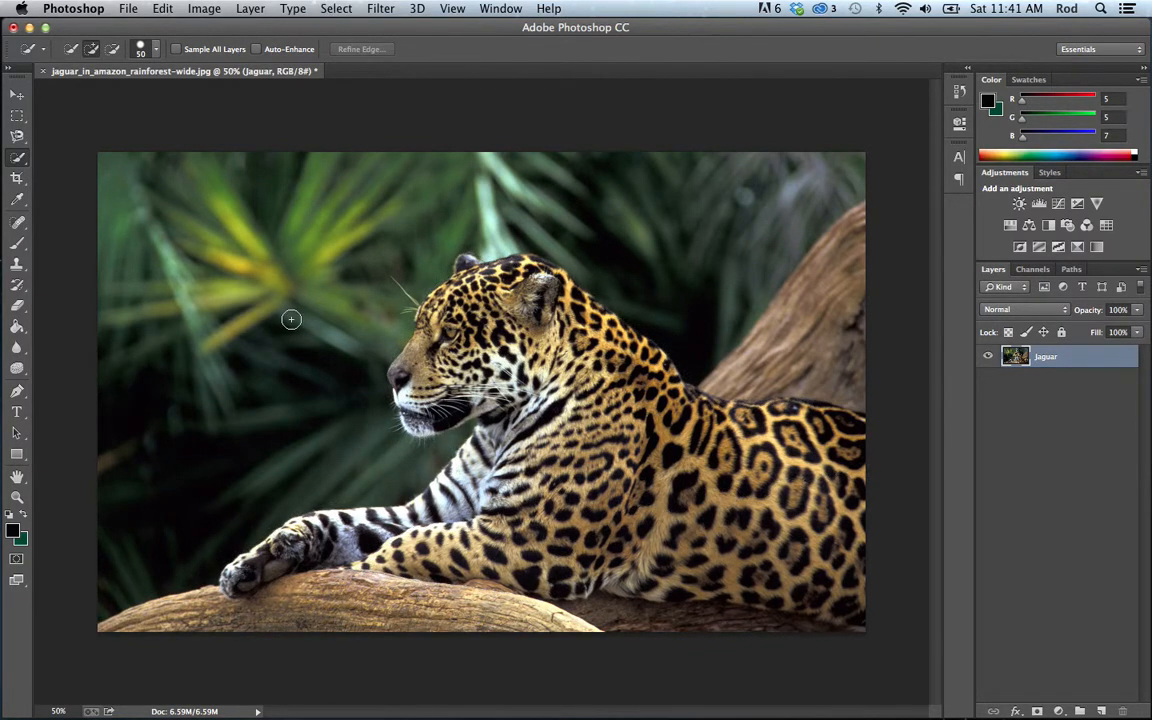
Step: Choose the Crop tool and shrink the 16:9 crop frame inward from its upper-left corner around the jaguar
left_click(18, 179)
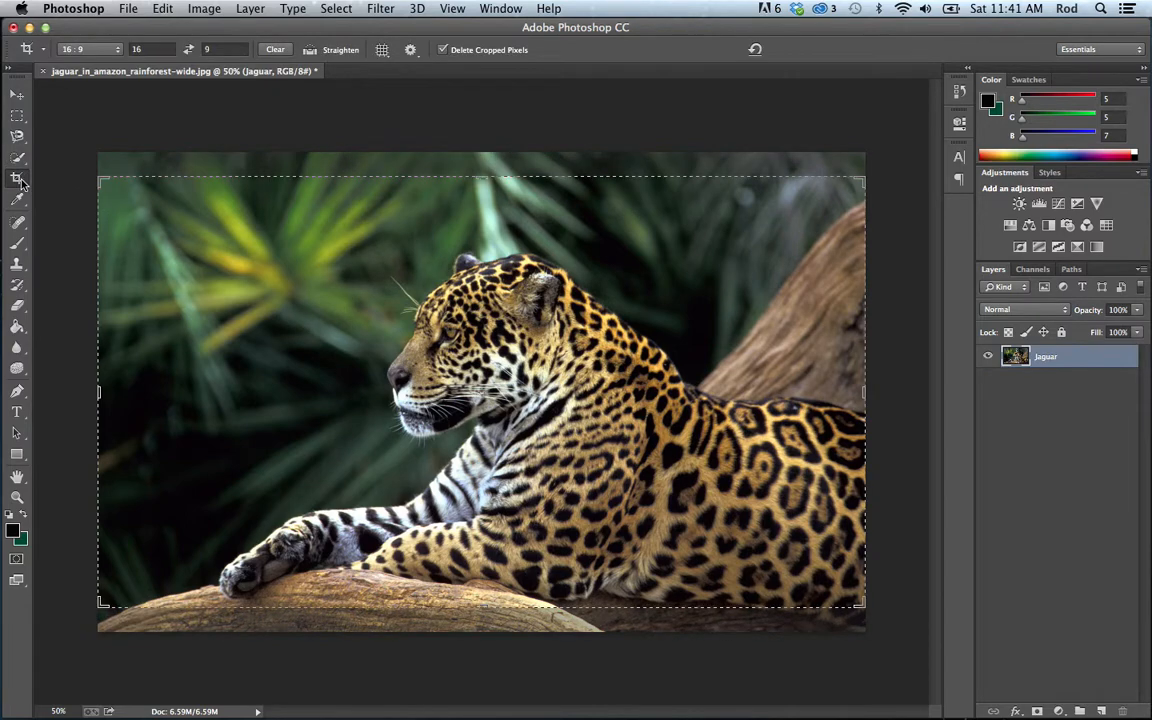
left_click(20, 179)
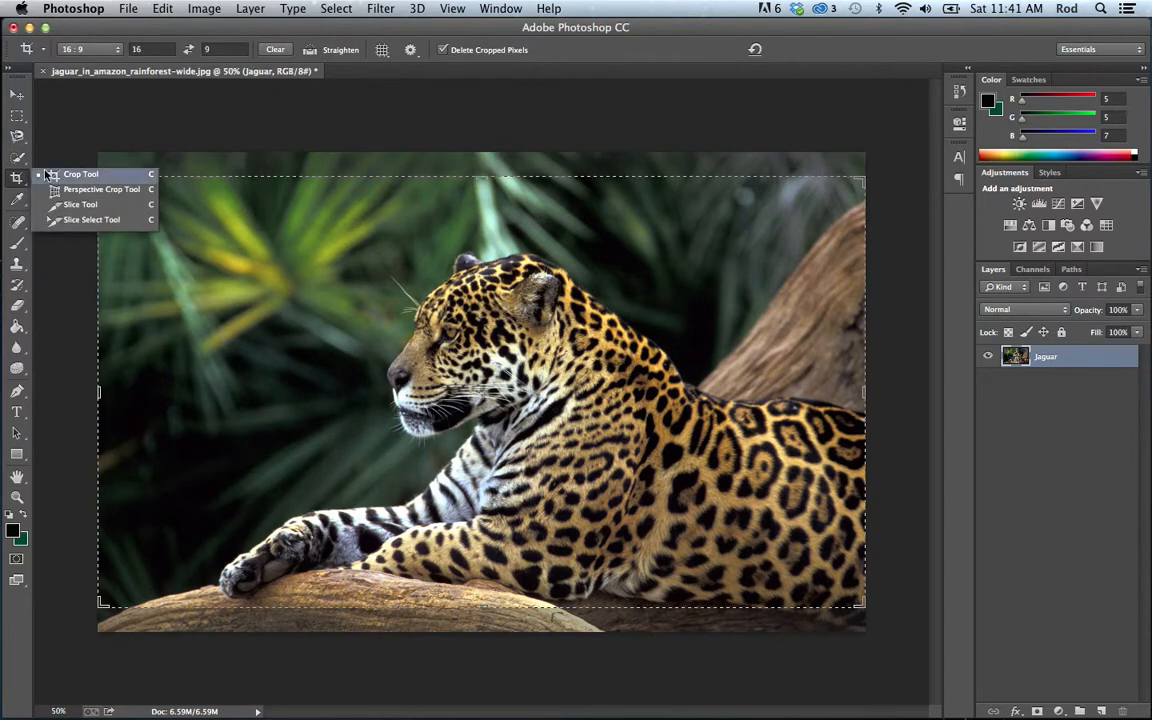
left_click(72, 174)
mouse_move(120, 190)
left_mouse_down()
mouse_move(265, 278)
mouse_move(333, 222)
mouse_move(249, 200)
mouse_move(175, 252)
mouse_move(134, 149)
mouse_move(122, 213)
mouse_move(124, 182)
left_mouse_up()
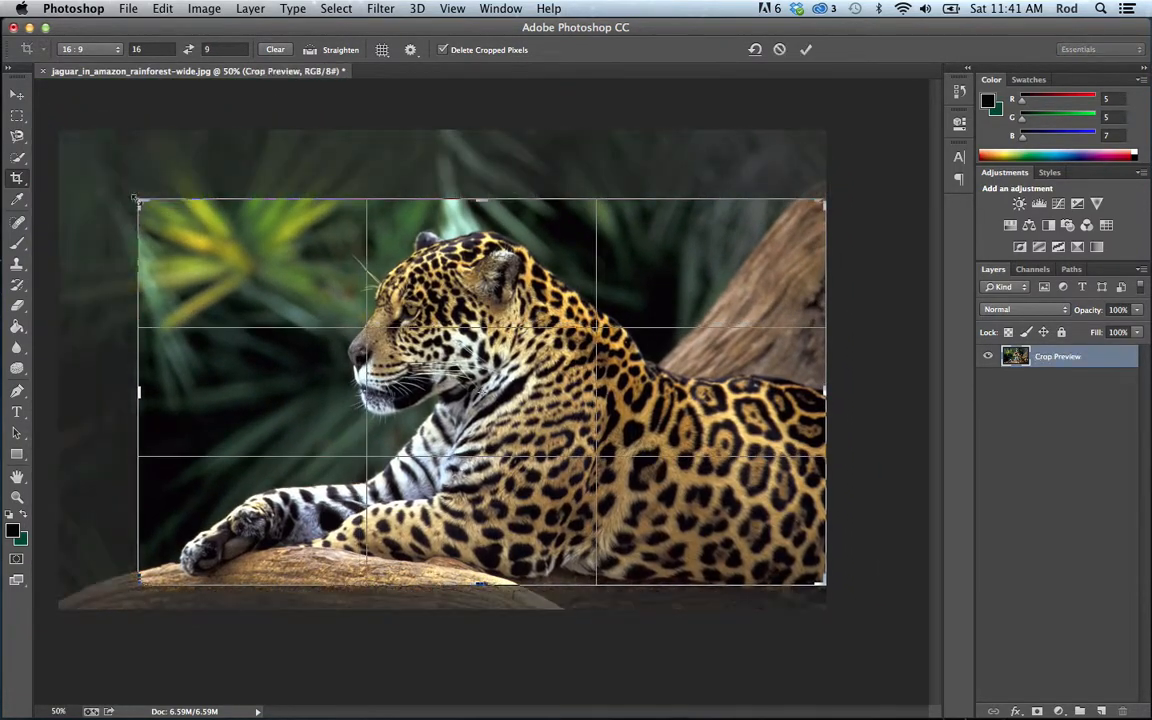
Step: Try an unconstrained crop ratio with a width of 3 against a height of 9, and return to the 16 : 9 ratio
left_click(93, 49)
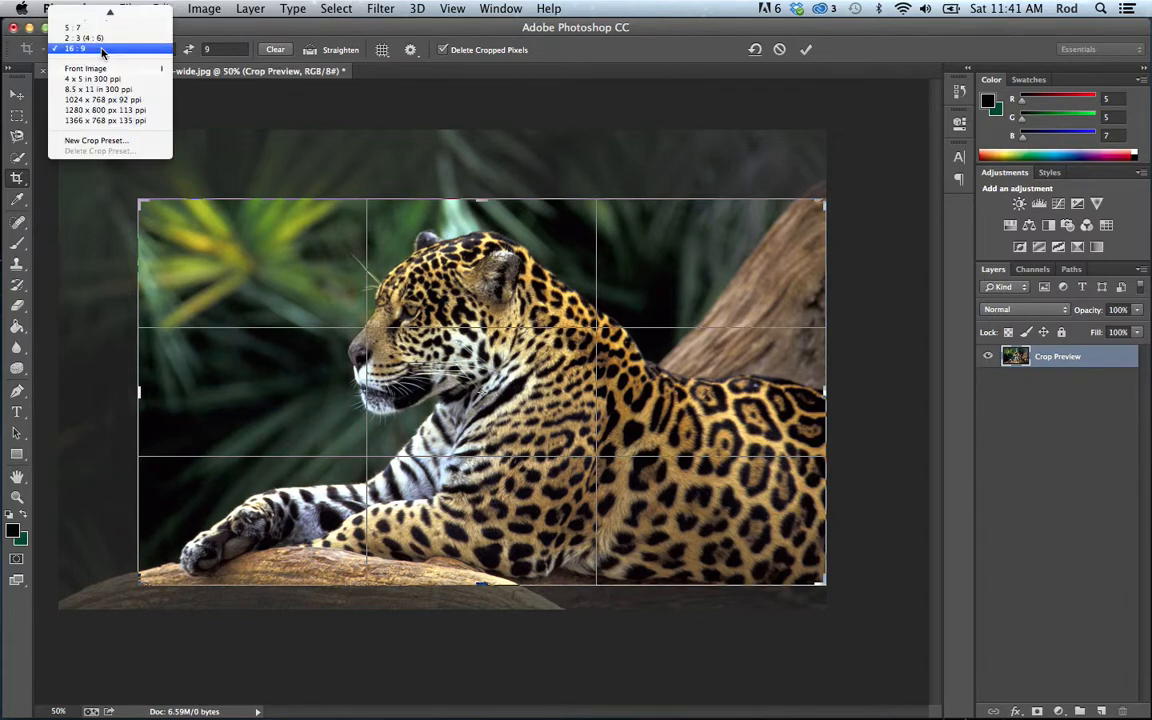
mouse_move(110, 13)
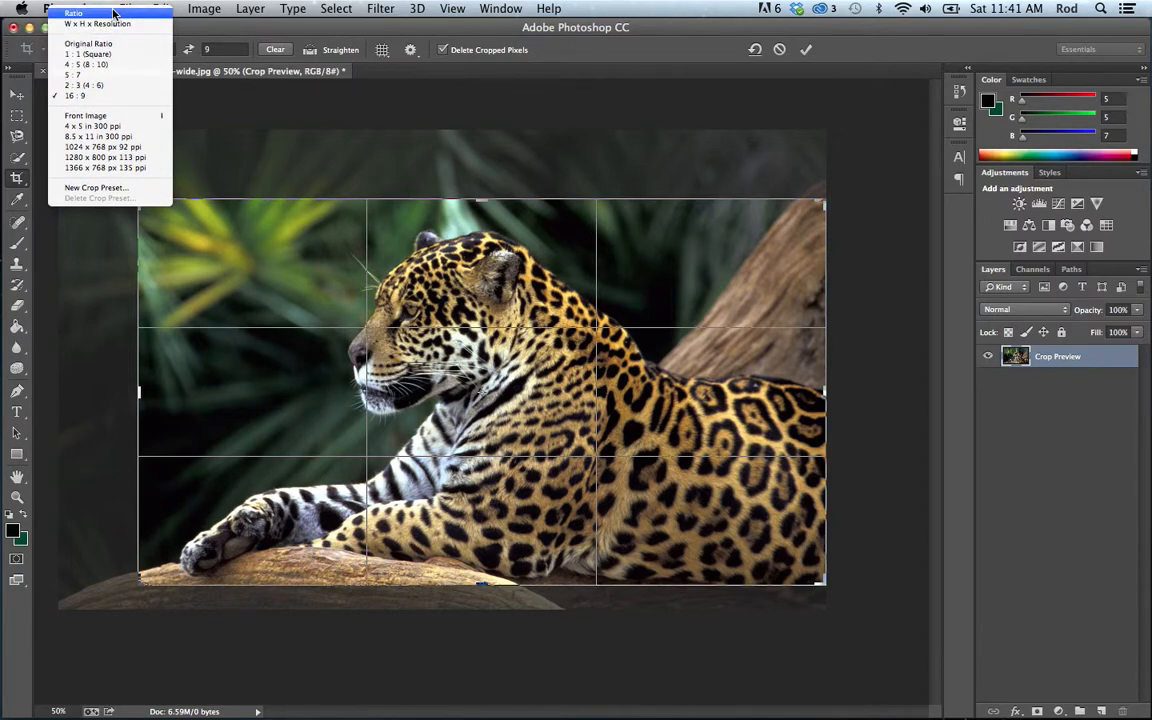
left_click(113, 13)
left_click(152, 48)
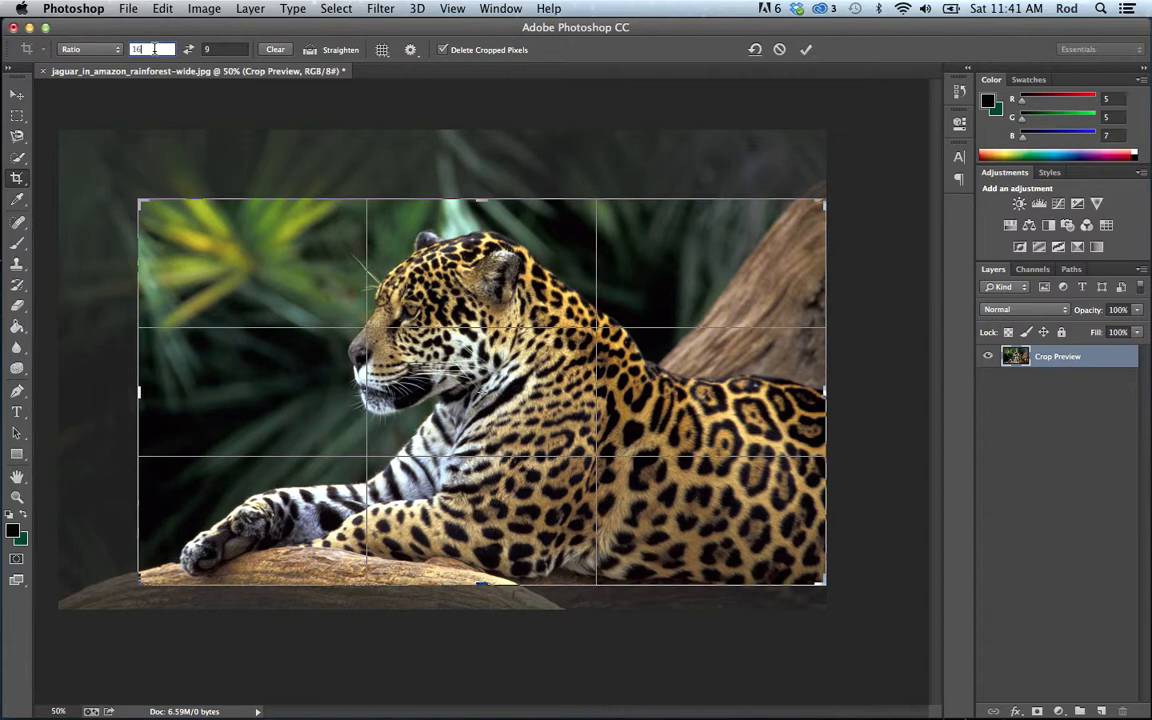
type("3")
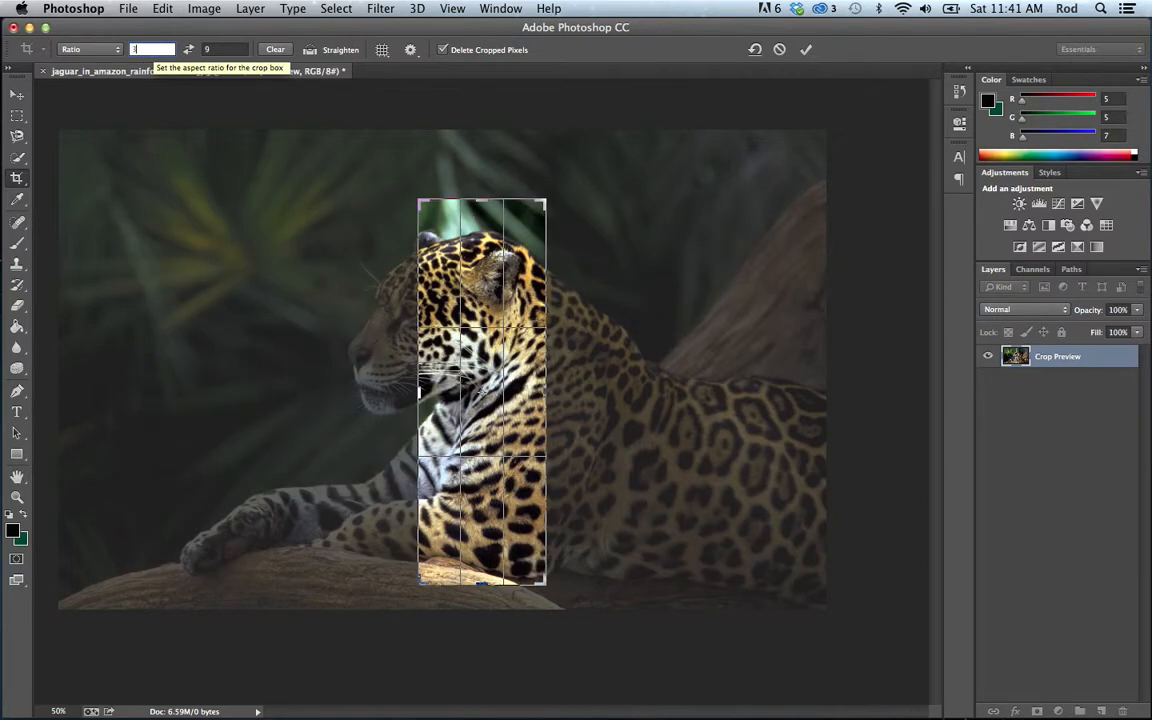
type("4")
key("BackSpace")
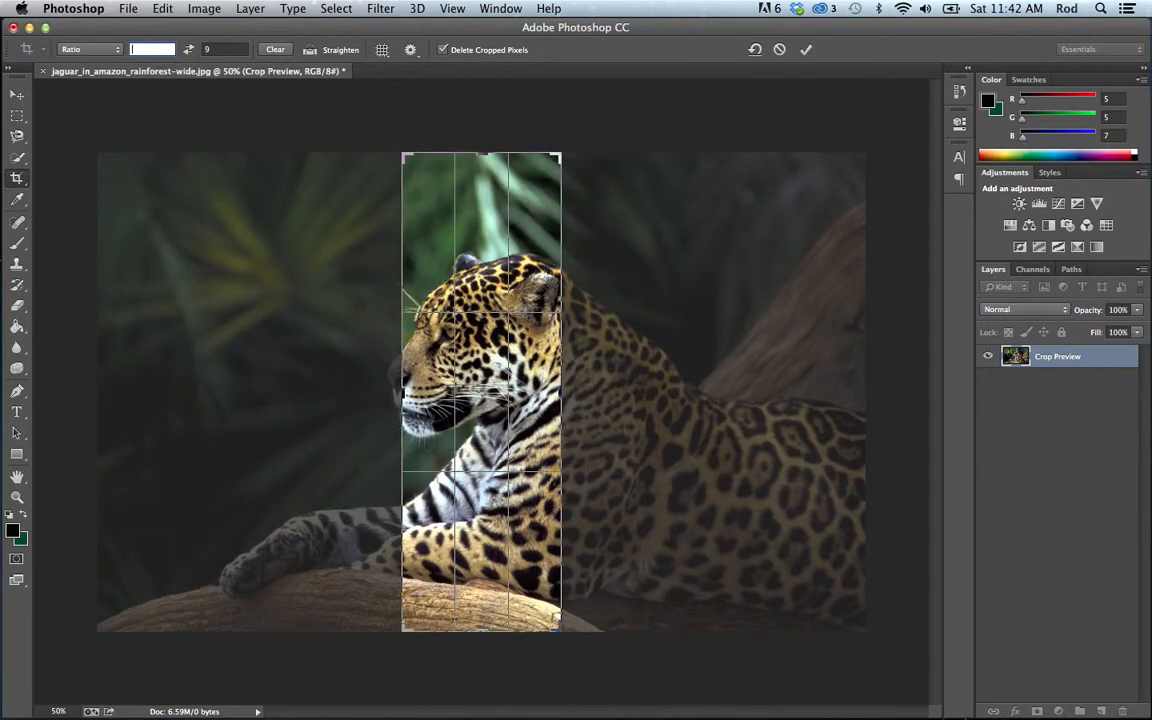
left_click(72, 49)
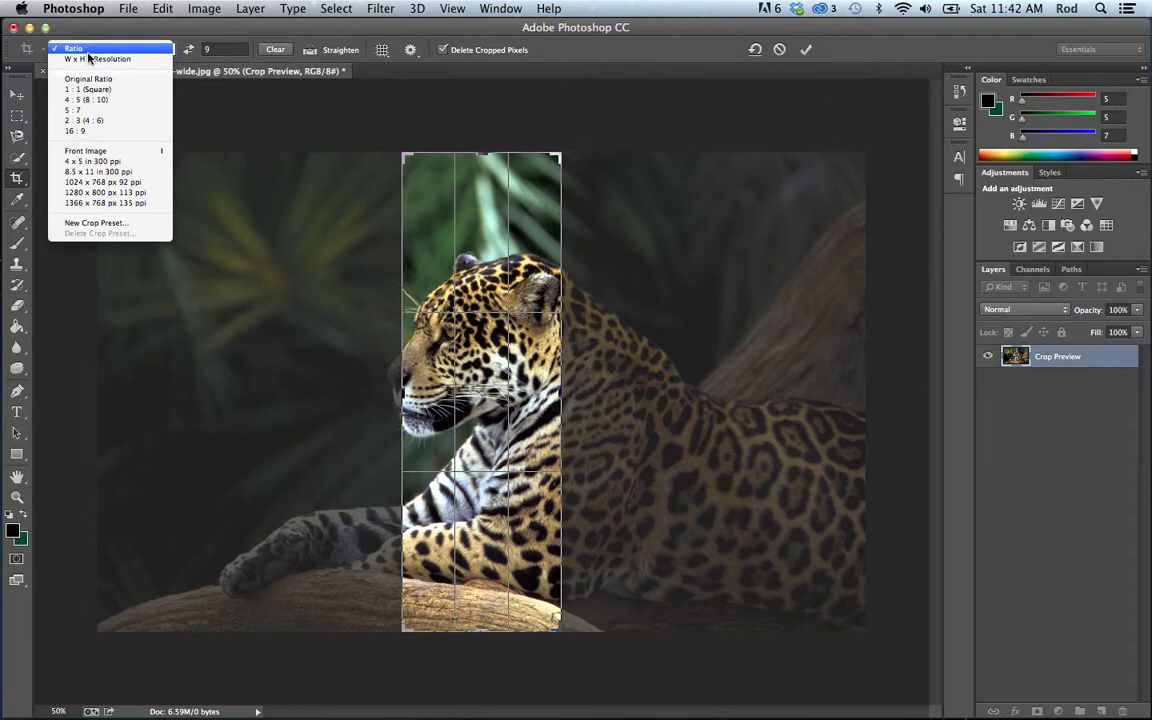
left_click(107, 131)
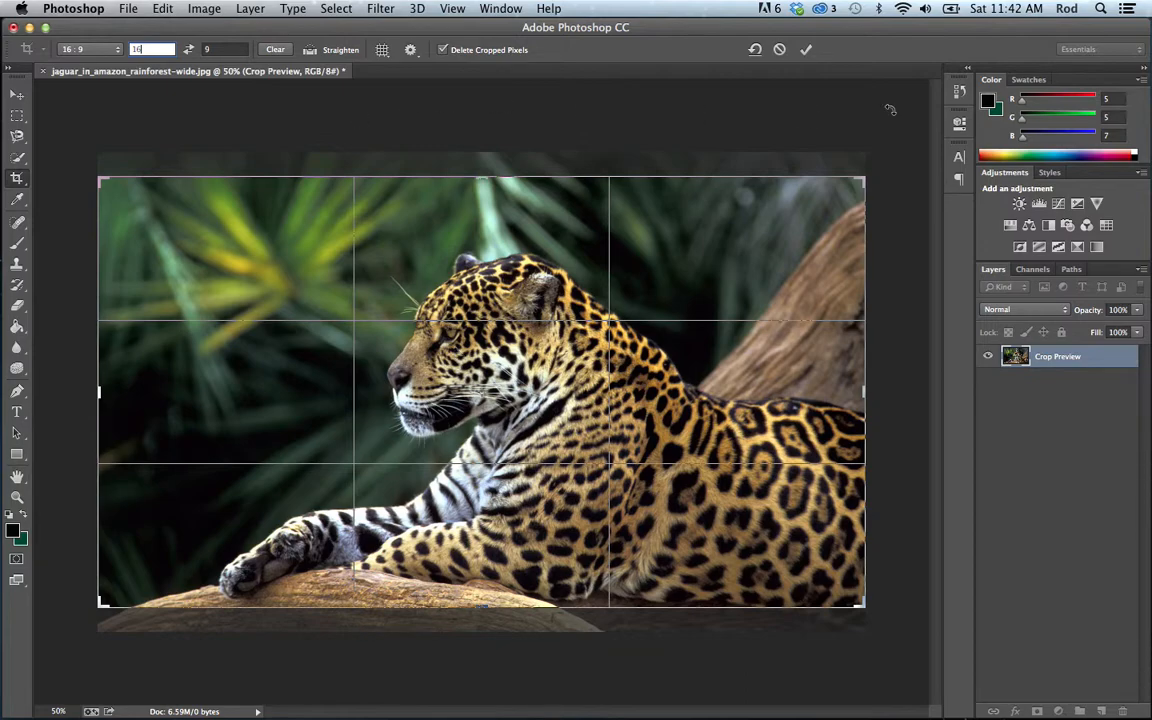
Step: Resize and reposition the 16 : 9 crop frame tightly around the jaguar and the log, and apply the crop
mouse_move(487, 378)
left_mouse_down()
mouse_move(487, 358)
mouse_move(512, 378)
mouse_move(465, 378)
mouse_move(485, 391)
left_mouse_up()
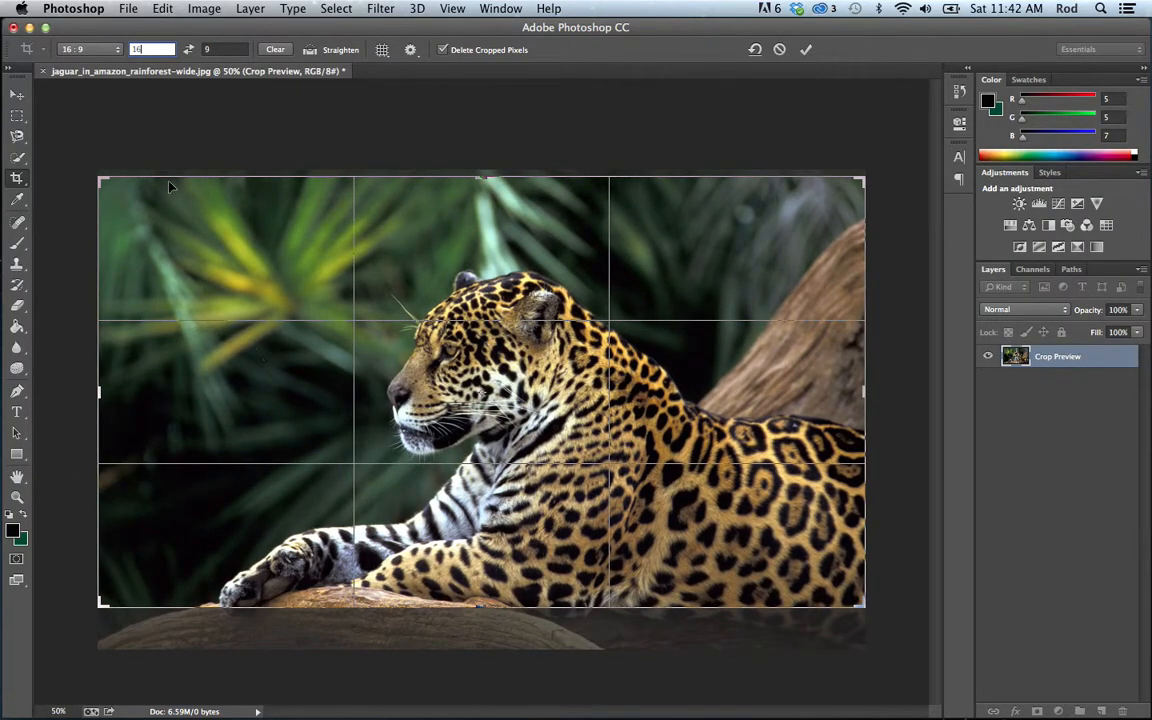
left_click_drag(87, 172, 166, 226)
left_click_drag(97, 177, 182, 163)
left_click_drag(152, 570, 134, 588)
mouse_move(490, 641)
left_mouse_down()
mouse_move(470, 640)
mouse_move(490, 641)
left_mouse_up()
mouse_move(462, 468)
left_mouse_down()
mouse_move(450, 432)
mouse_move(473, 484)
mouse_move(463, 469)
left_mouse_up()
left_click(806, 49)
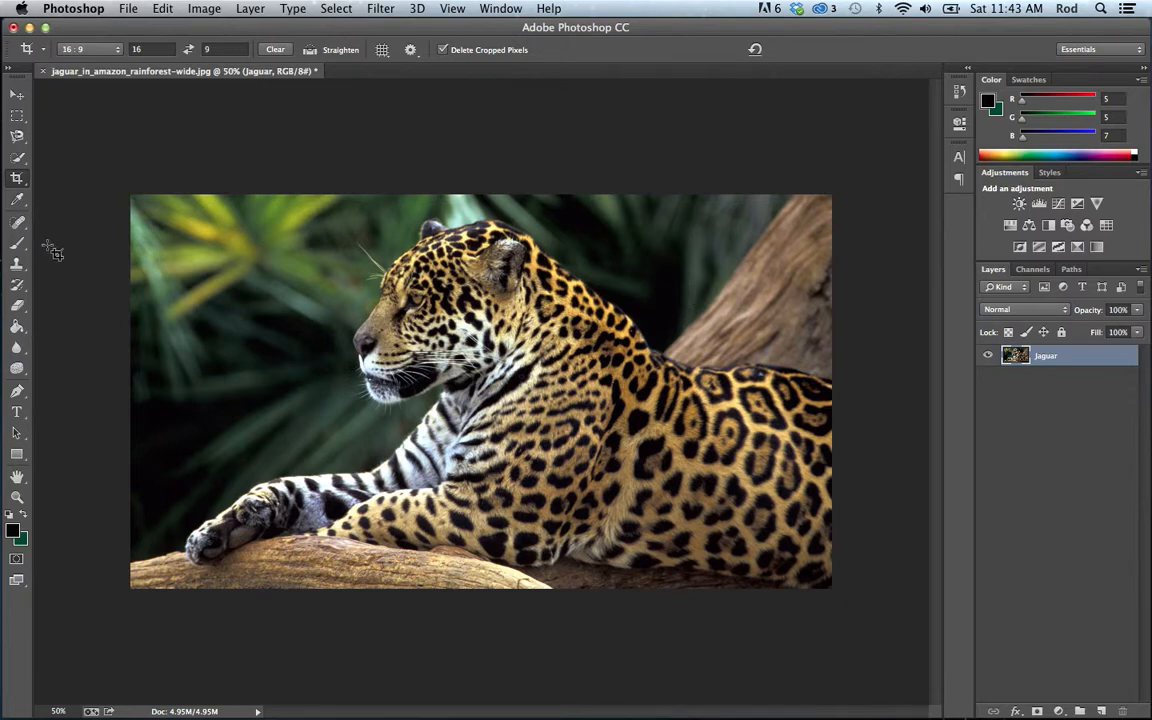
Step: Choose the Eyedropper tool and sample a golden yellow (R 255, G 210, B 94) from the jaguar's fur as the foreground color
left_click(22, 202)
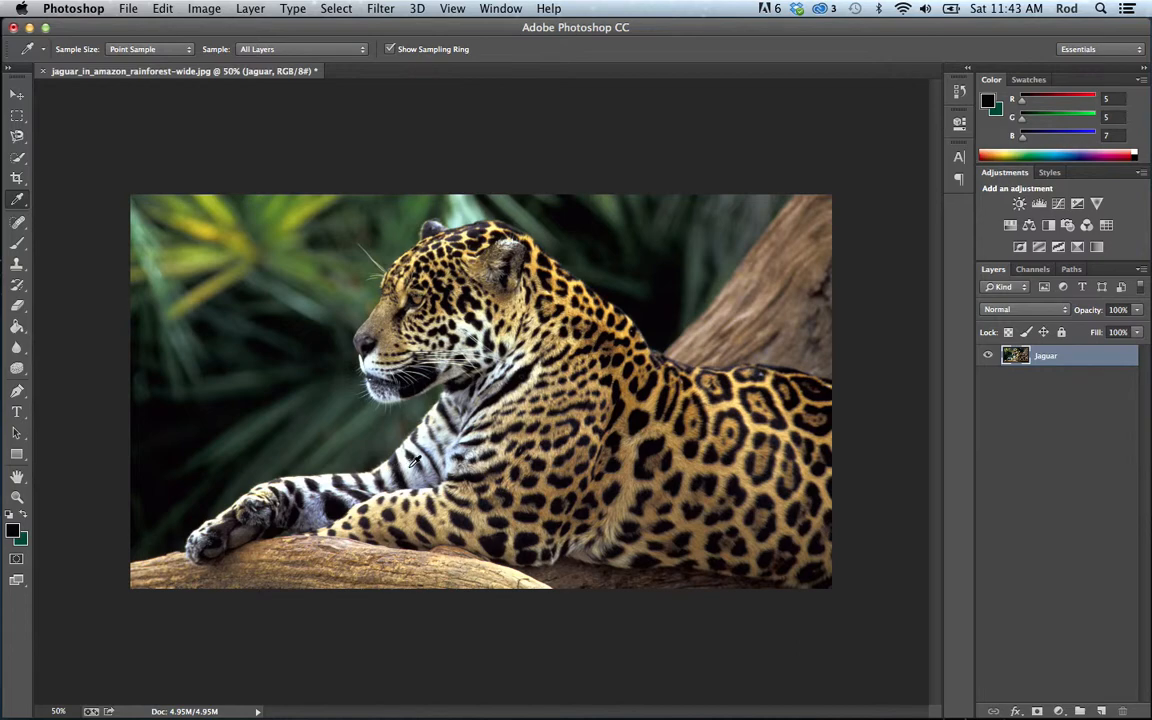
left_click_drag(421, 475, 577, 283)
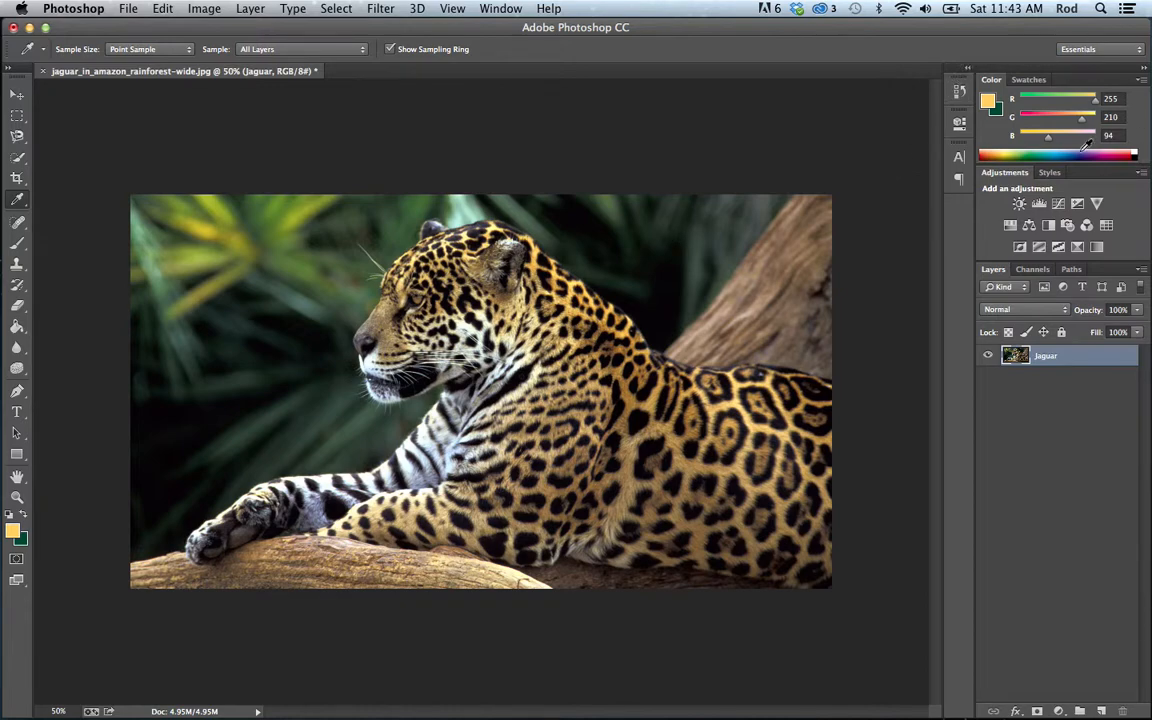
Step: Set the foreground color to a purple swatch (R 146, G 39, B 143) and alter its mix with the RGB sliders
left_click(1028, 79)
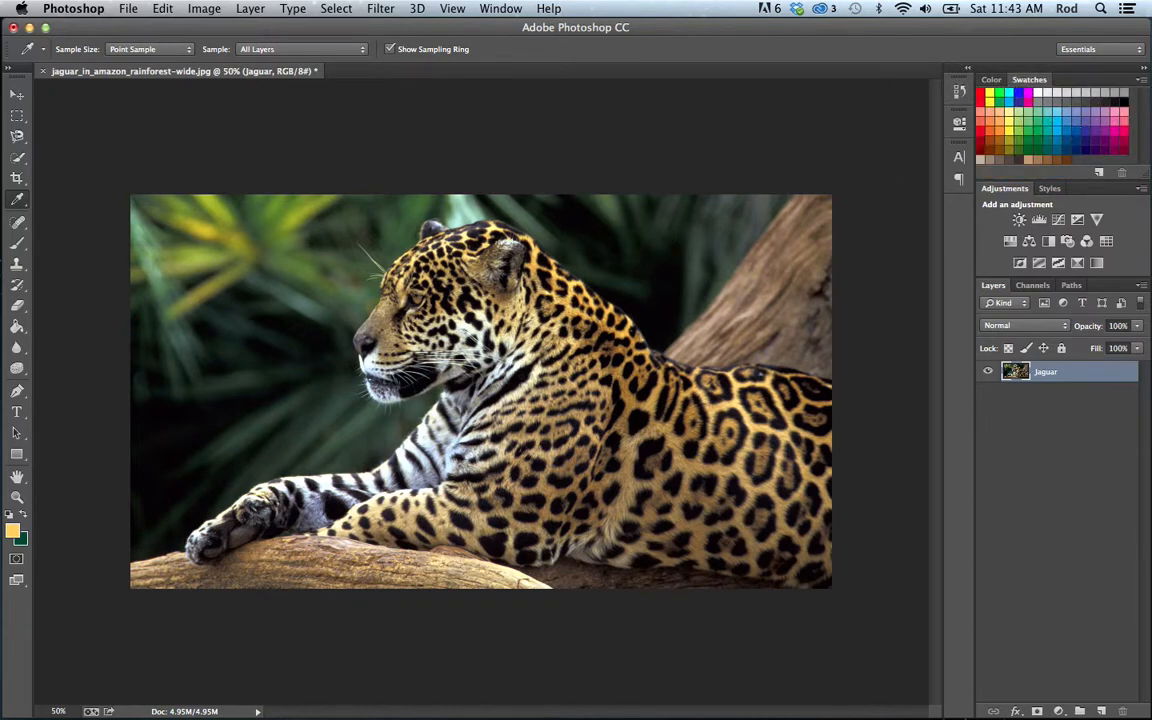
left_click(1082, 125)
left_click(991, 79)
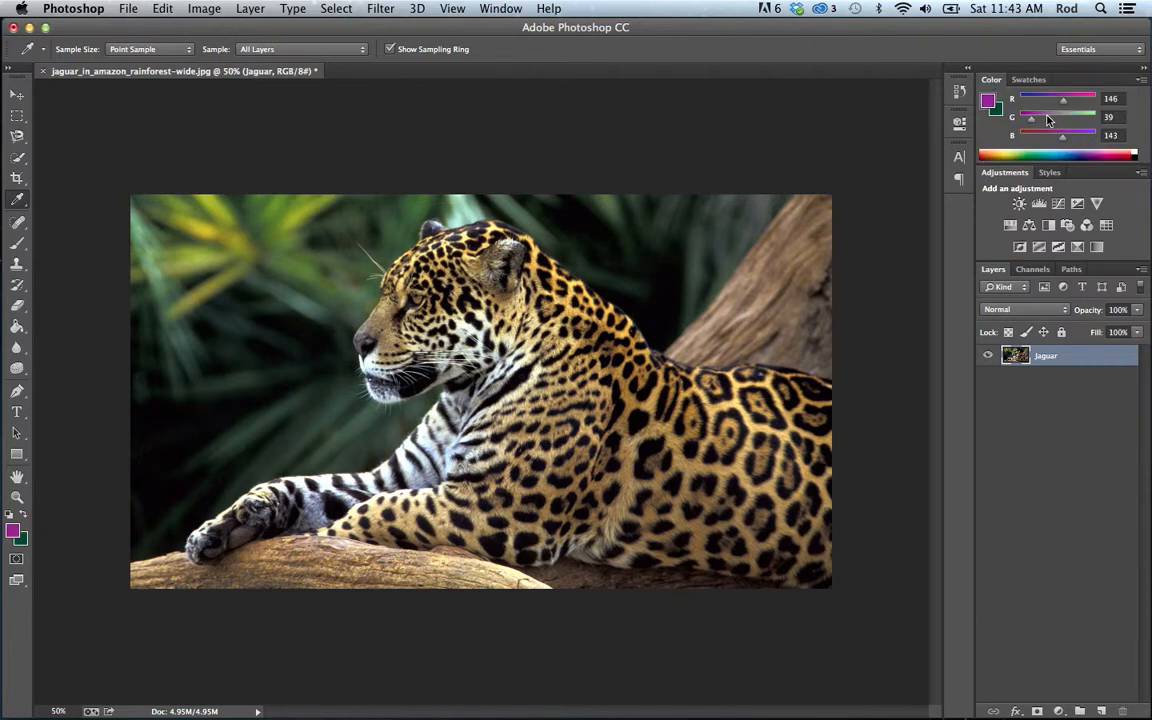
left_click_drag(1034, 122, 1064, 141)
Step: Sample a muted tan (R 155, G 135, B 85) from the jaguar photo as the foreground color
left_click_drag(741, 393, 505, 338)
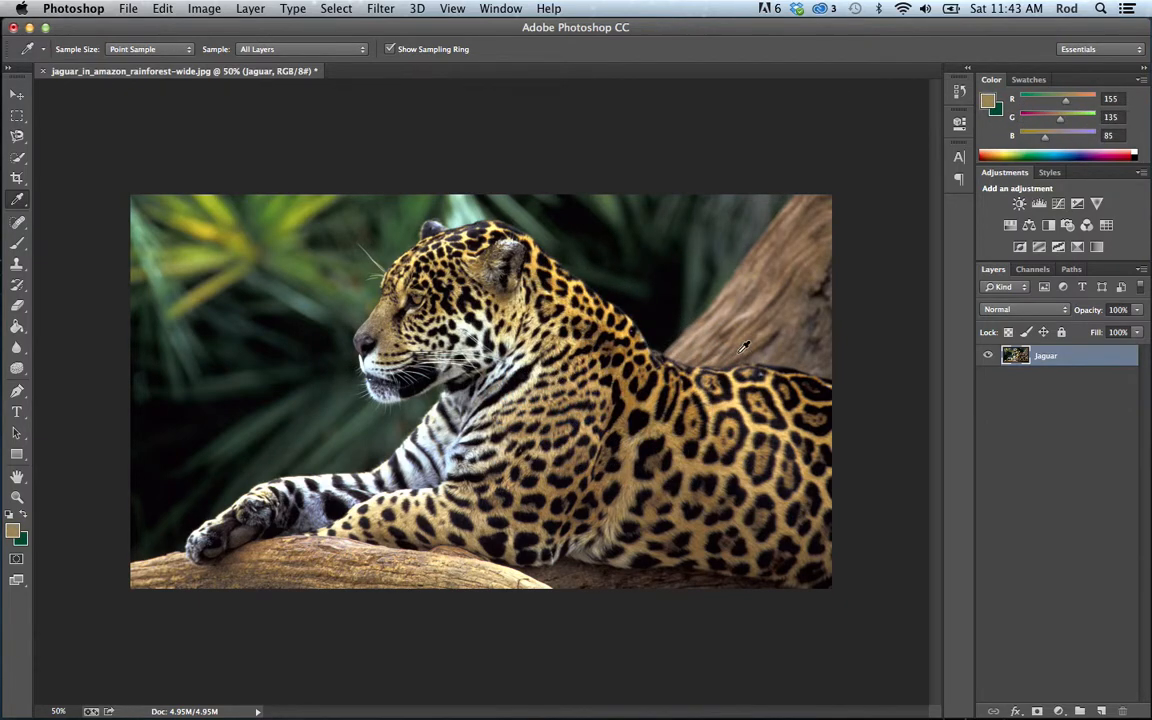